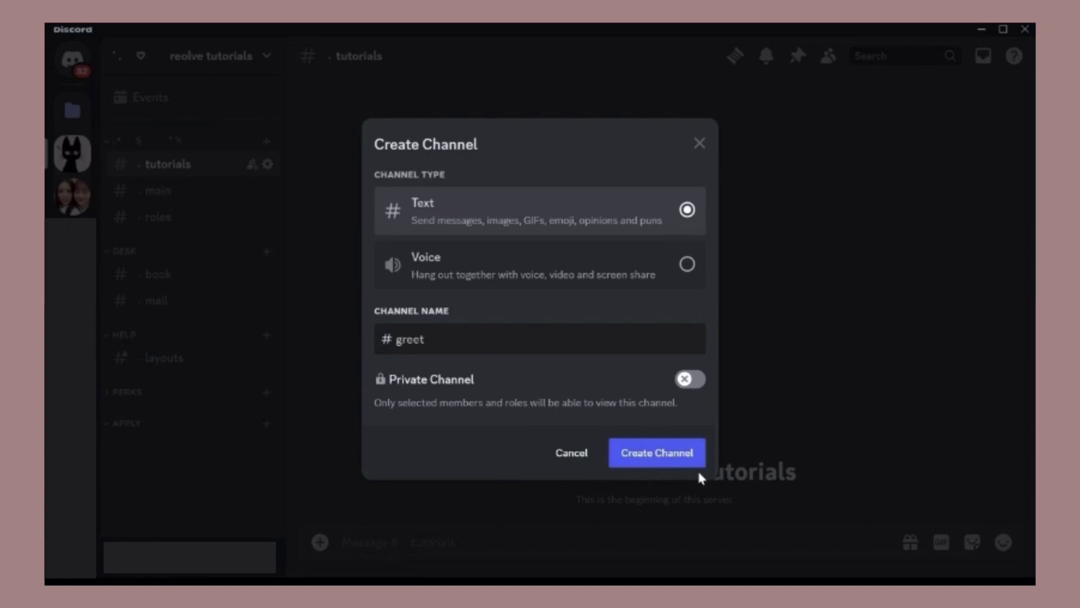
Create a non-private text channel named greet
left_click(693, 463)
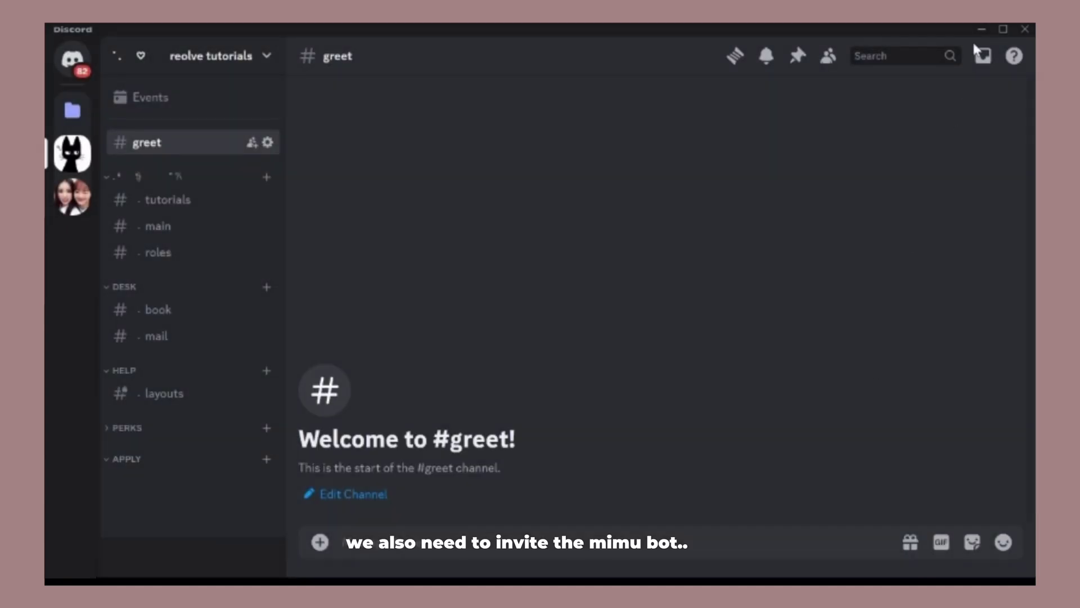
Switch to the browser and invite the Mimu bot to the reolve tutorials server, granting all its requested permissions
left_click(982, 29)
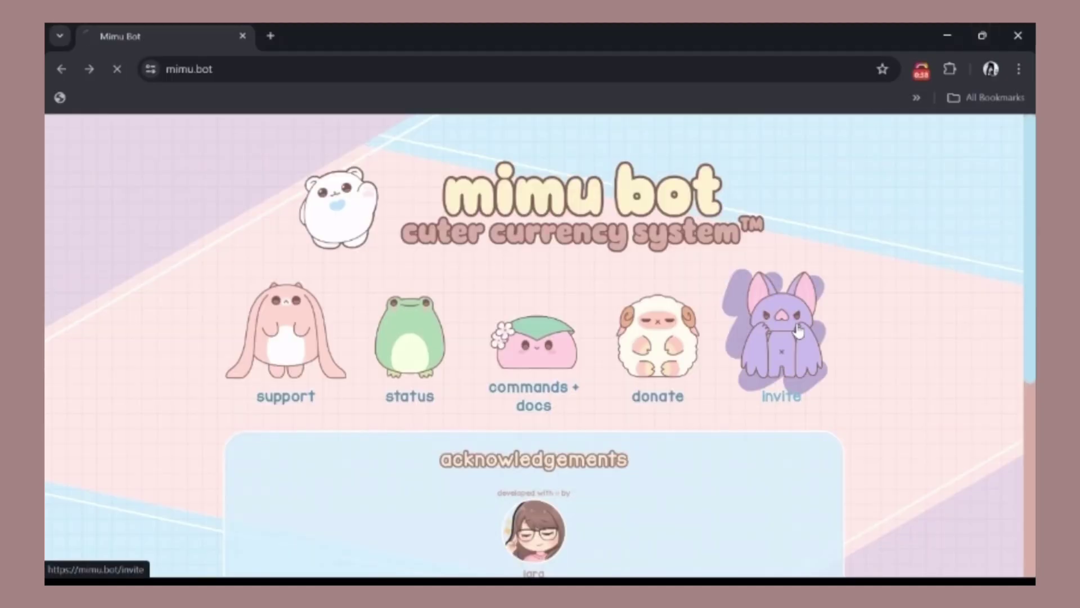
left_click(798, 331)
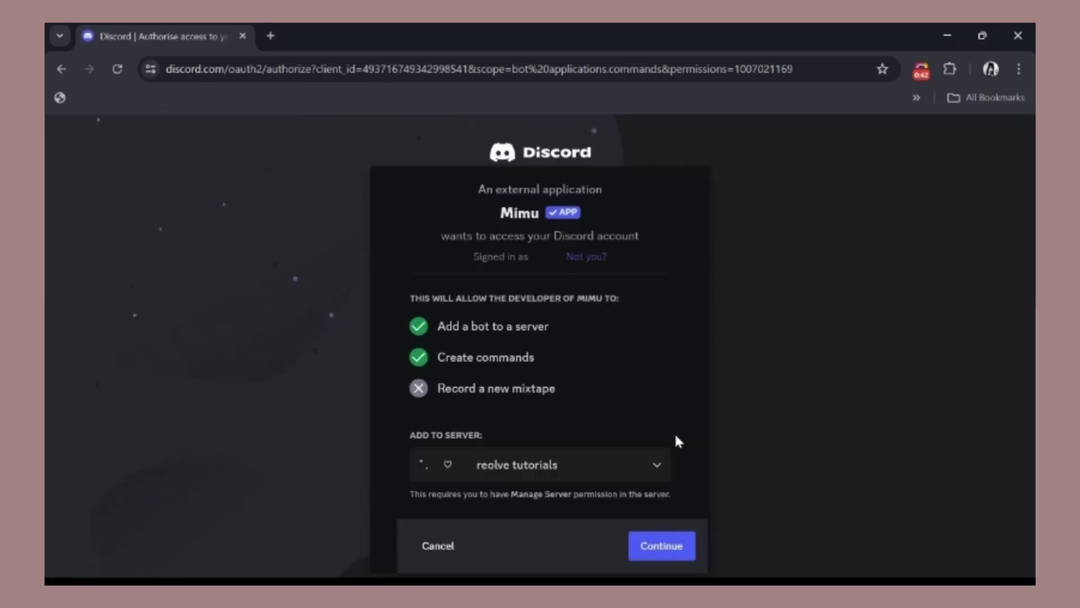
left_click(685, 545)
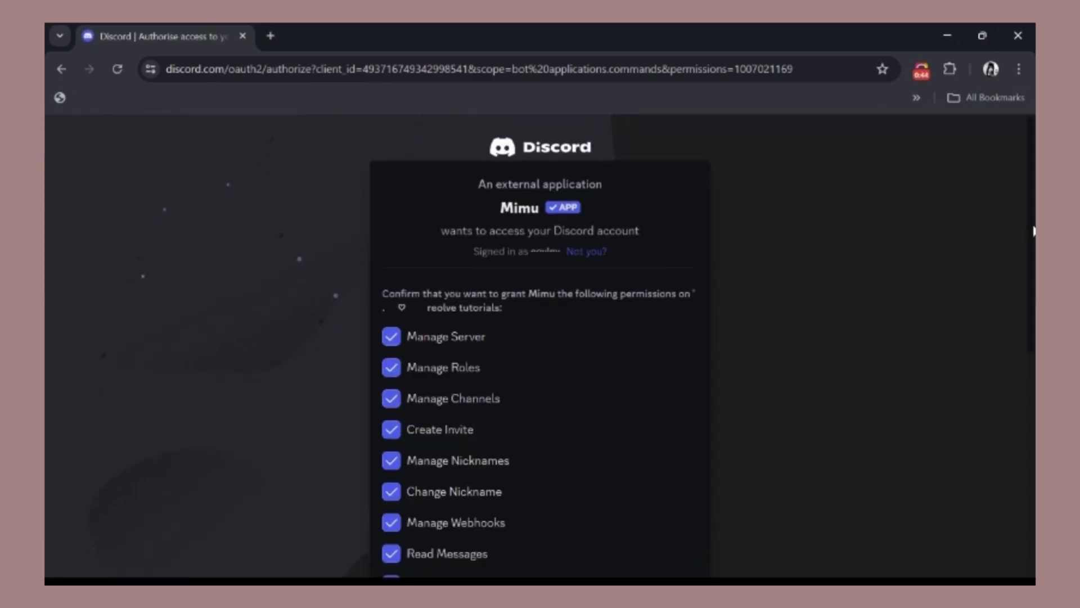
scroll(1033, 230, "down", 8)
left_click(670, 539)
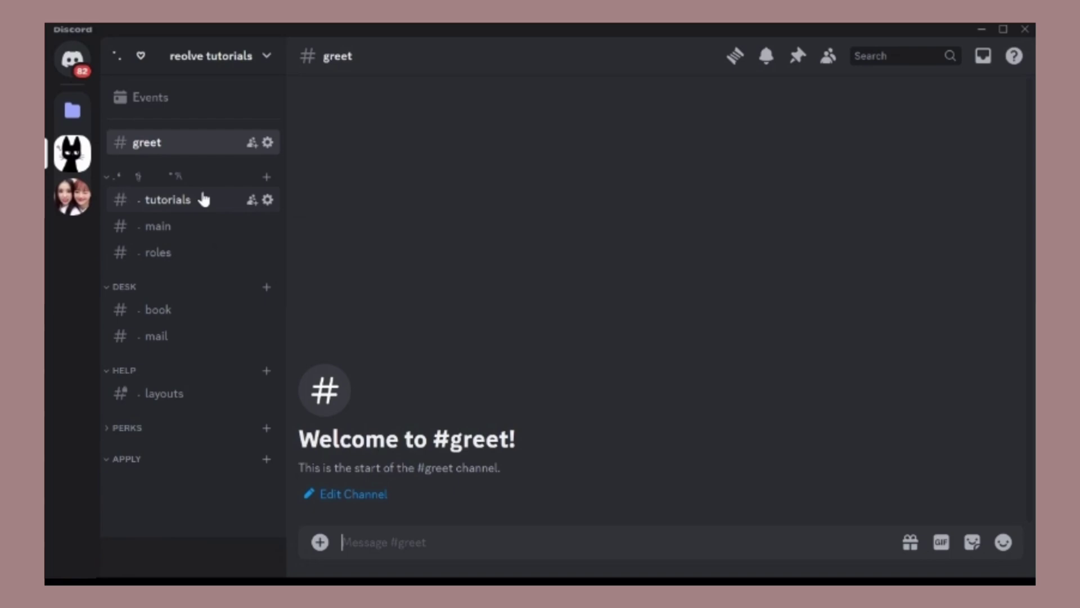
In the tutorials channel, run Mimu's /set greet channel command with greet as the channel
left_click(205, 199)
type("/")
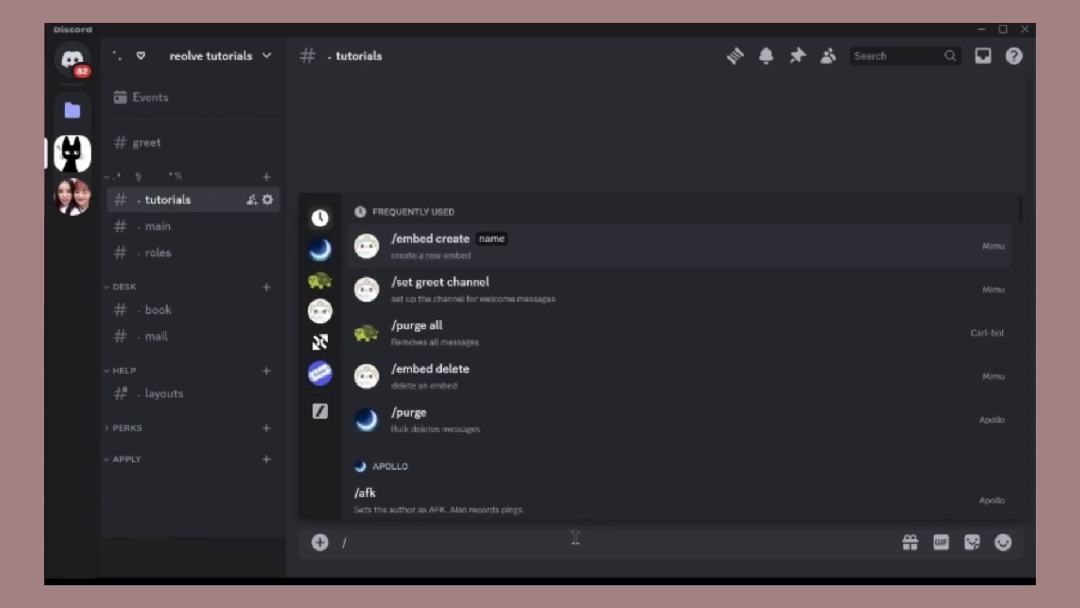
type("s")
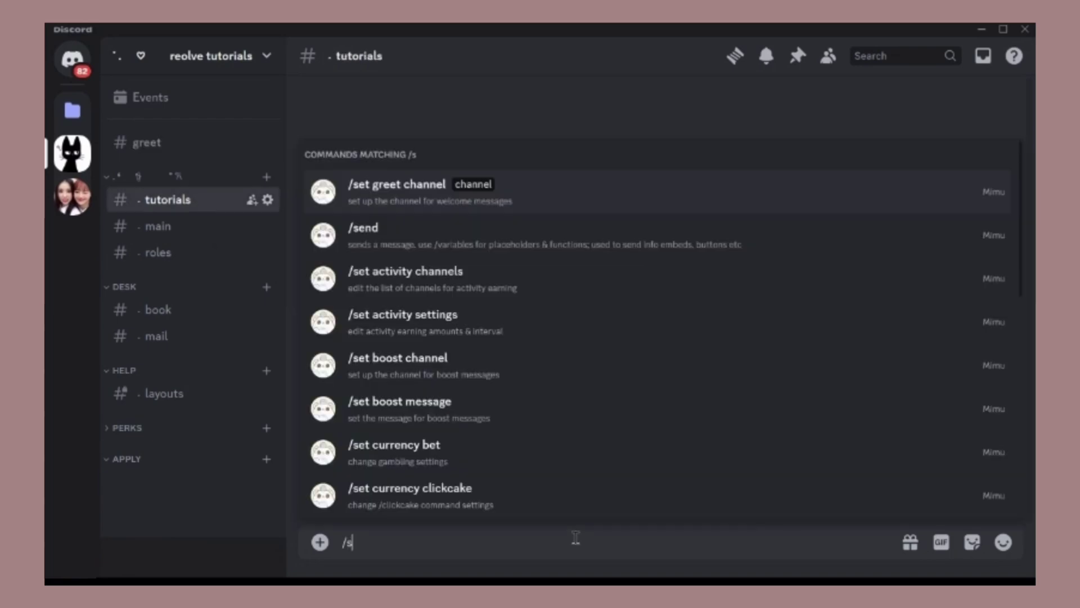
left_click(444, 187)
type("greet channel channel g")
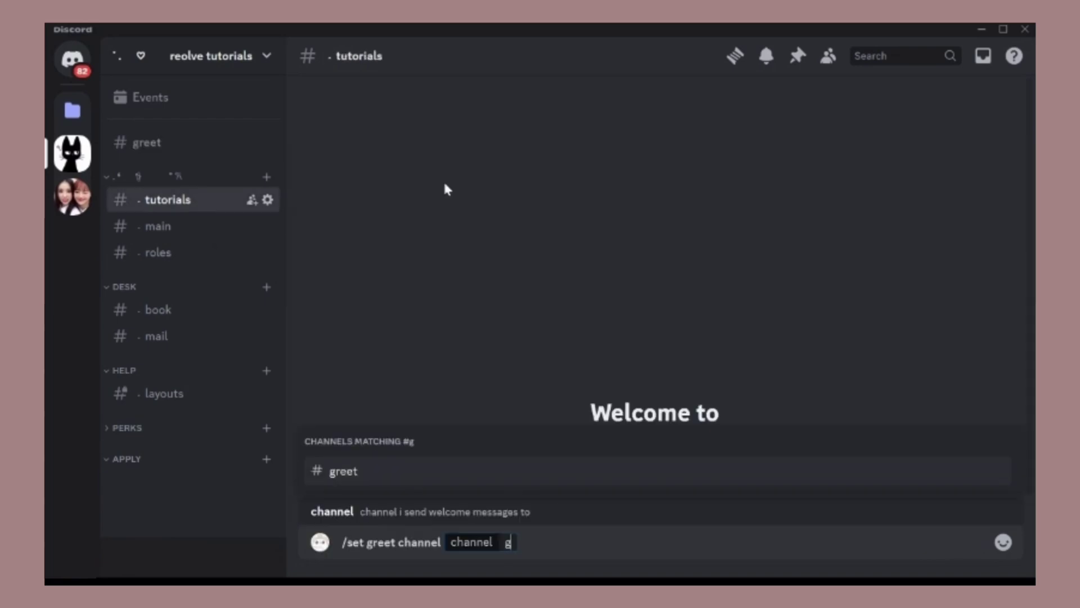
left_click(502, 481)
key("Return")
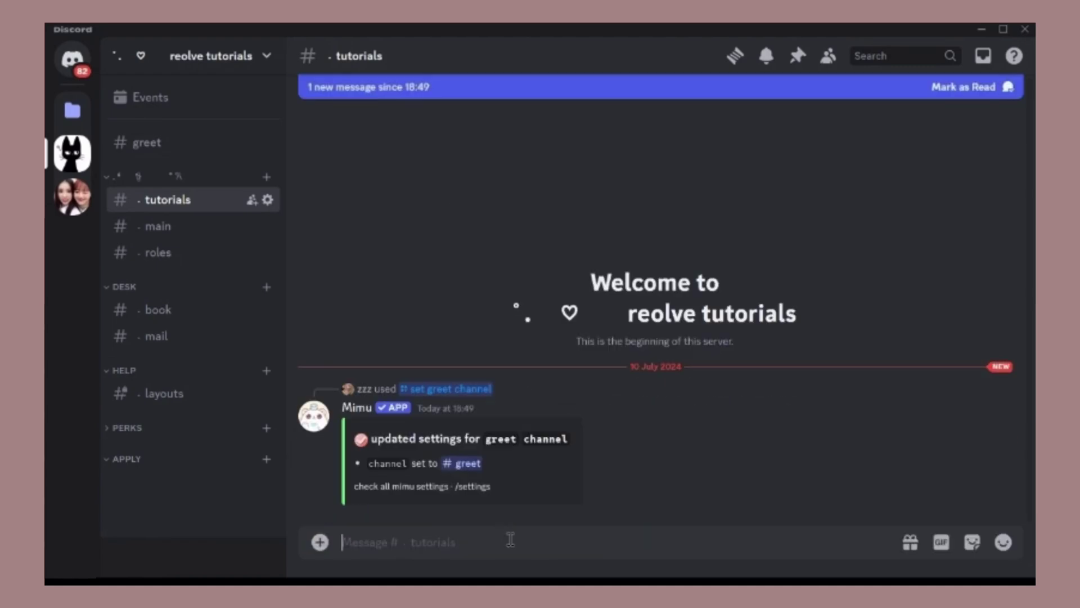
Run Mimu's /embed create command to make a new embed named wlc
type("/em")
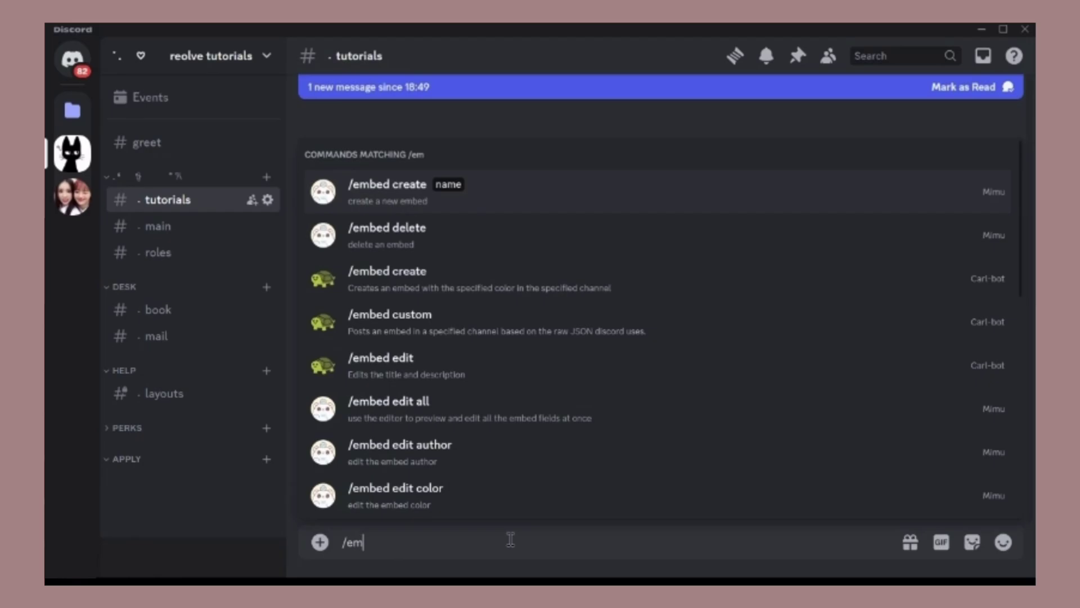
left_click(434, 201)
type("wlc")
key("Return")
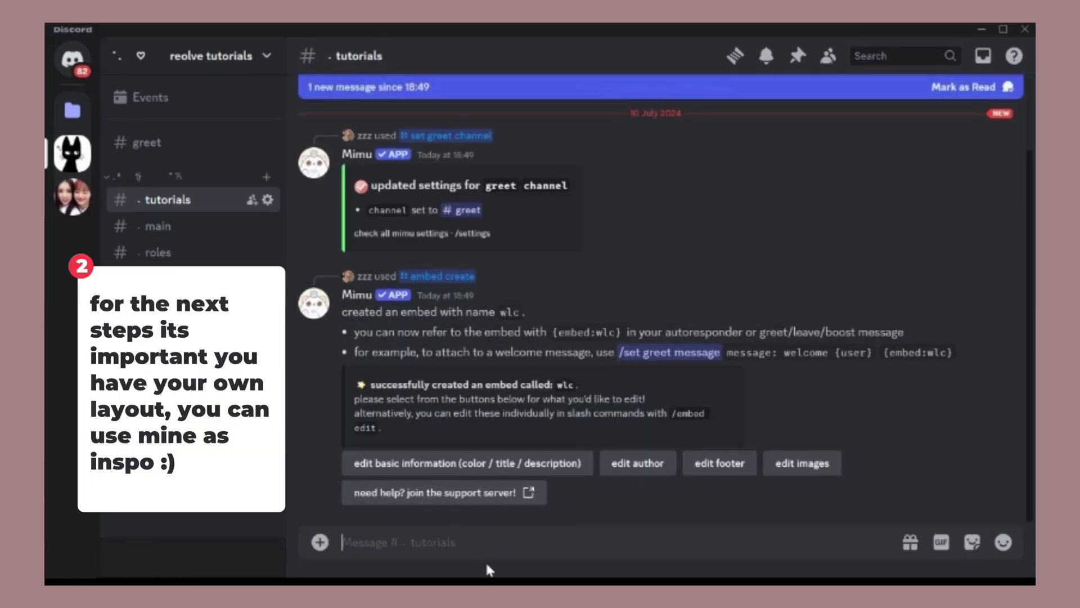
Start a layout message with the pixel-square emoji and the pink ribbon emoji, spaced out with :blankblank: emojis
left_click(1005, 543)
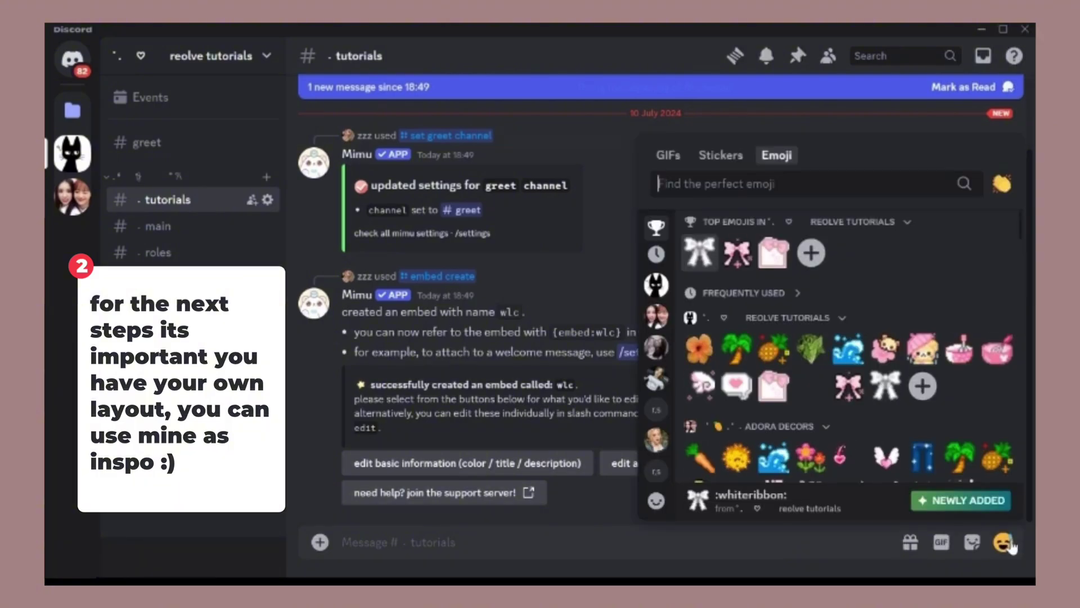
left_click(849, 414)
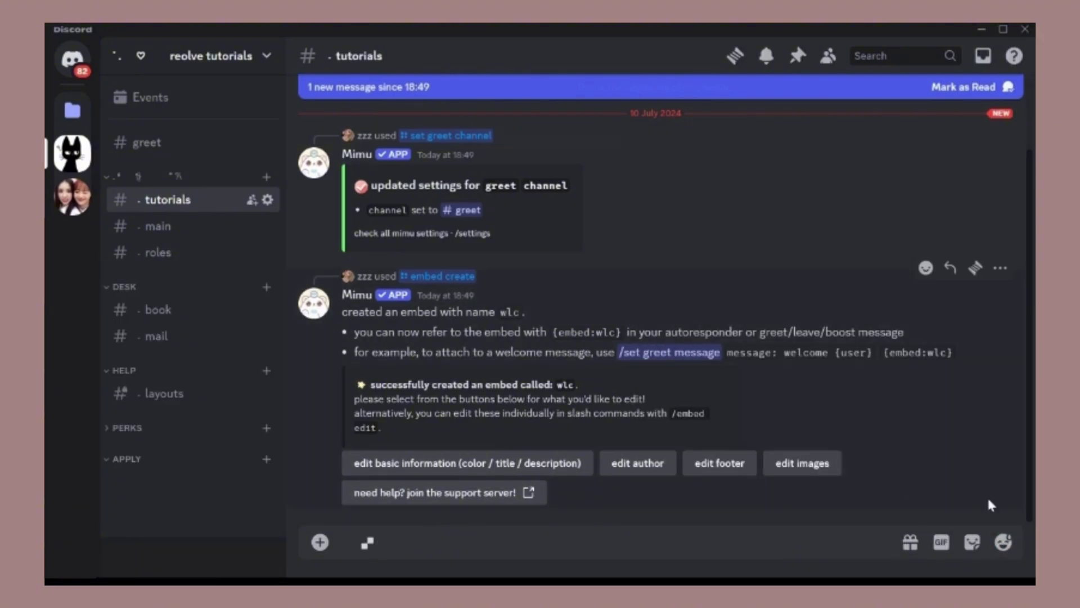
left_click(1003, 541)
left_click(813, 391)
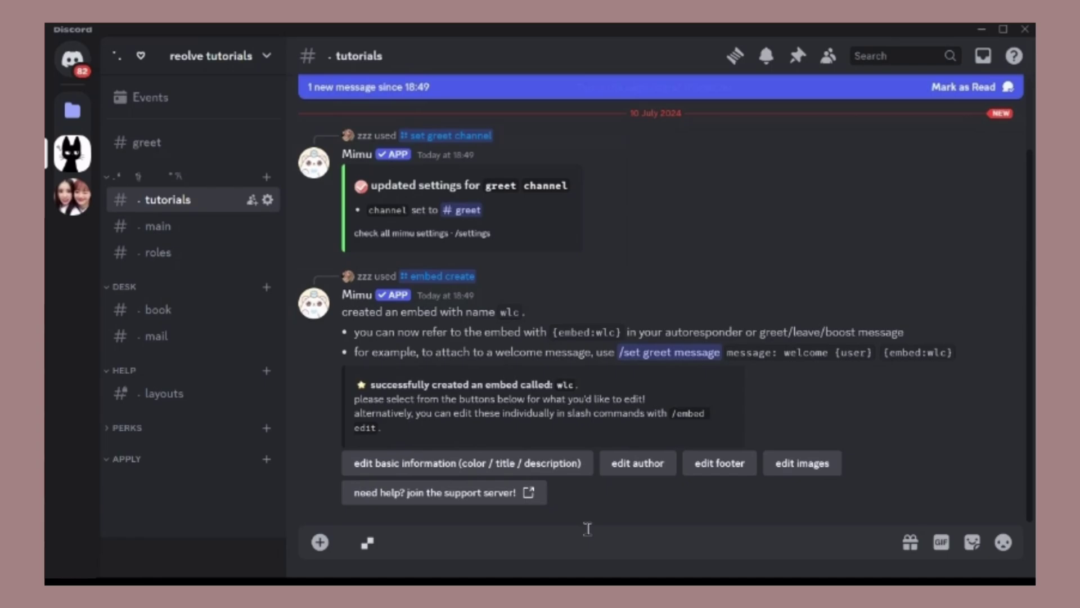
left_click(1003, 542)
left_click(737, 252)
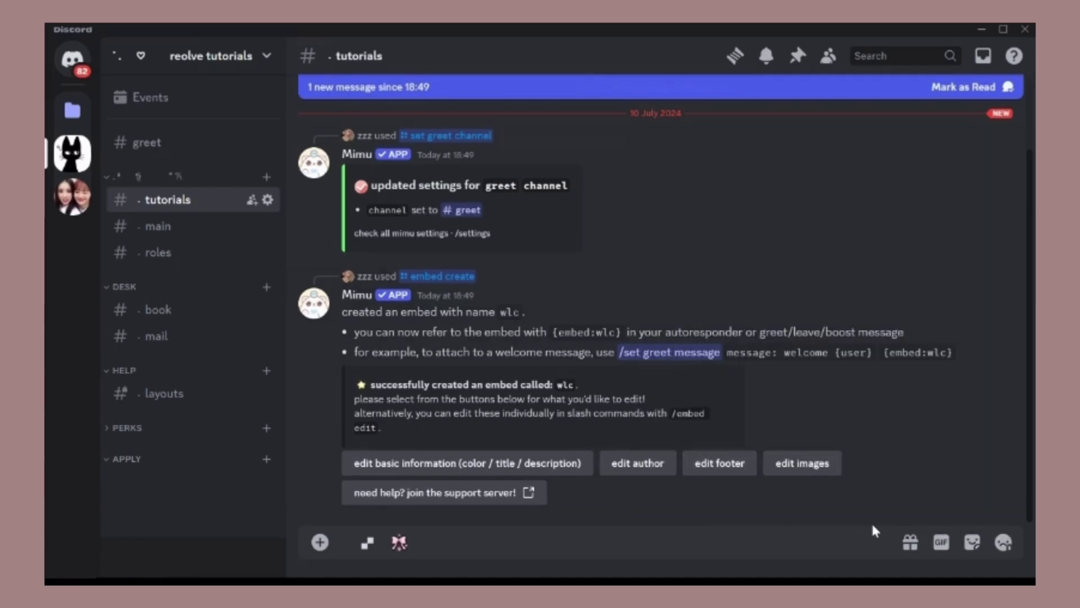
left_click(1003, 542)
left_click(1003, 546)
left_click(1003, 543)
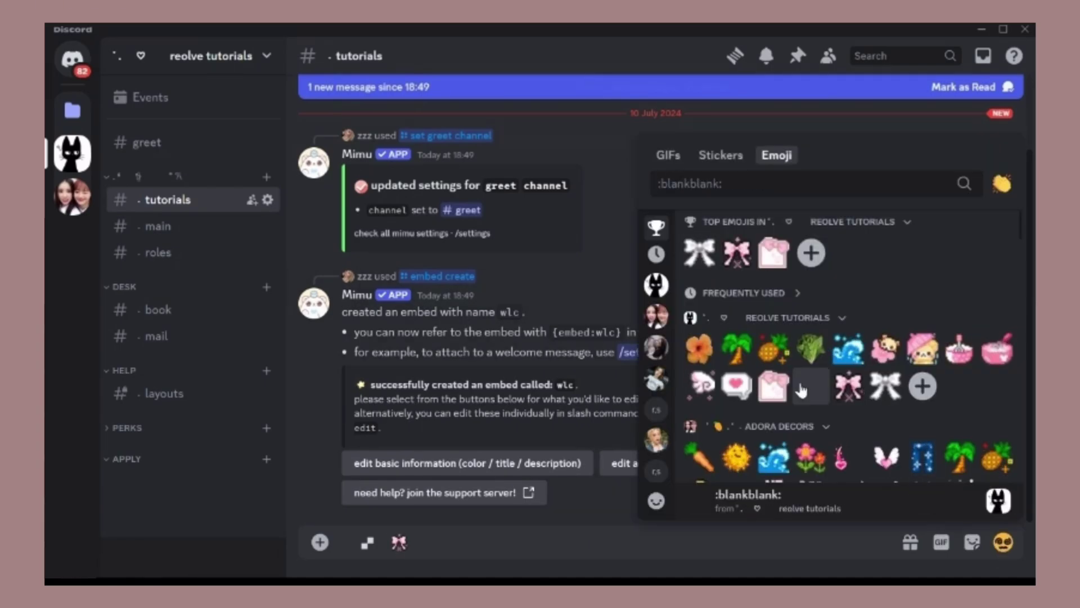
left_click(812, 387)
Add the bold text **wlc** and the emoticon (^.-) after the emojis, and send the message
type("**")
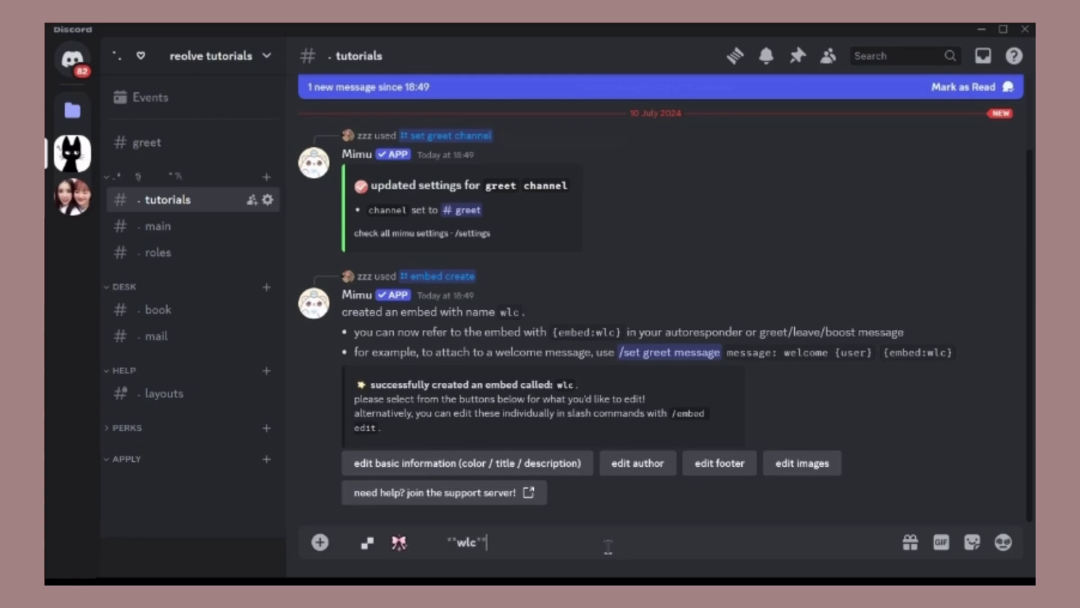
left_click(1003, 542)
left_click(571, 539)
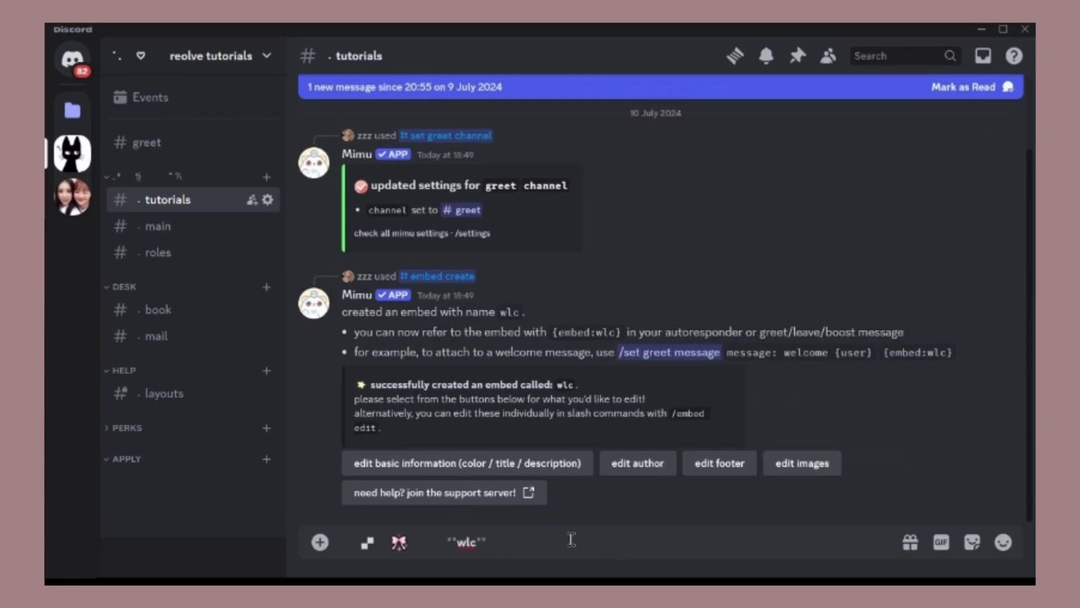
left_click(524, 541)
key("BackSpace")
left_click(495, 543)
left_click(565, 542)
key("Return")
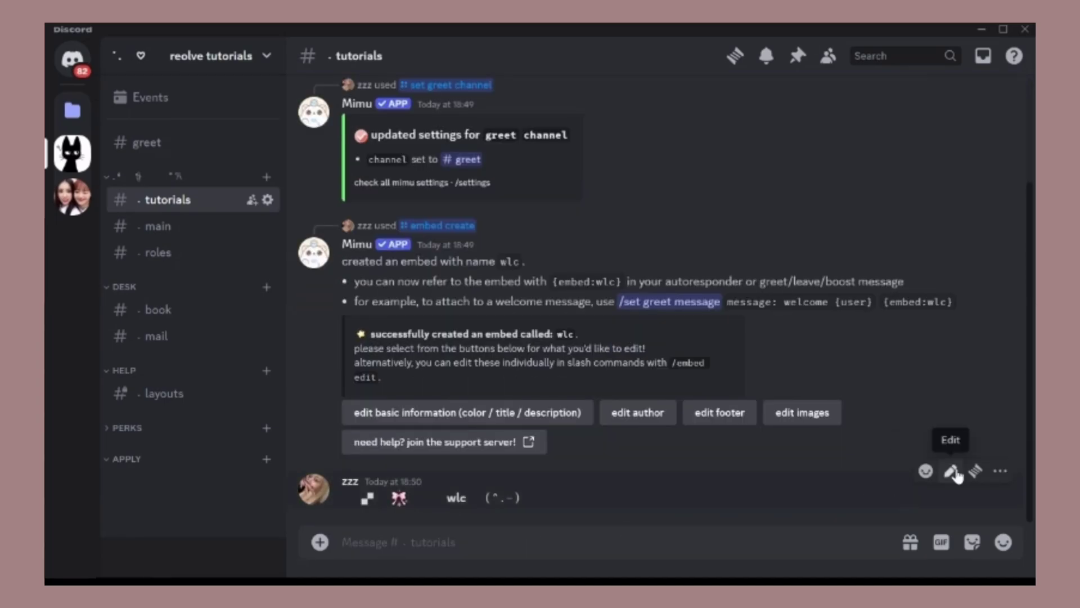
Edit the sent message to add emoji-decorated lines reading "read our", "**decorate** your" and "say __hi__ in"
left_click(951, 472)
type("read our decorate your say hi in")
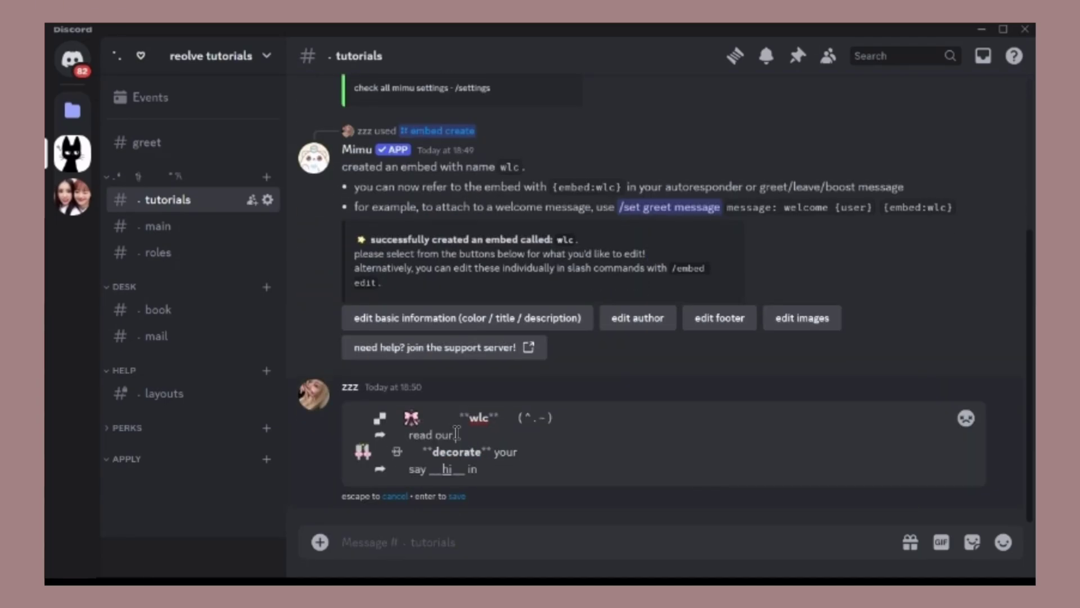
key("Return")
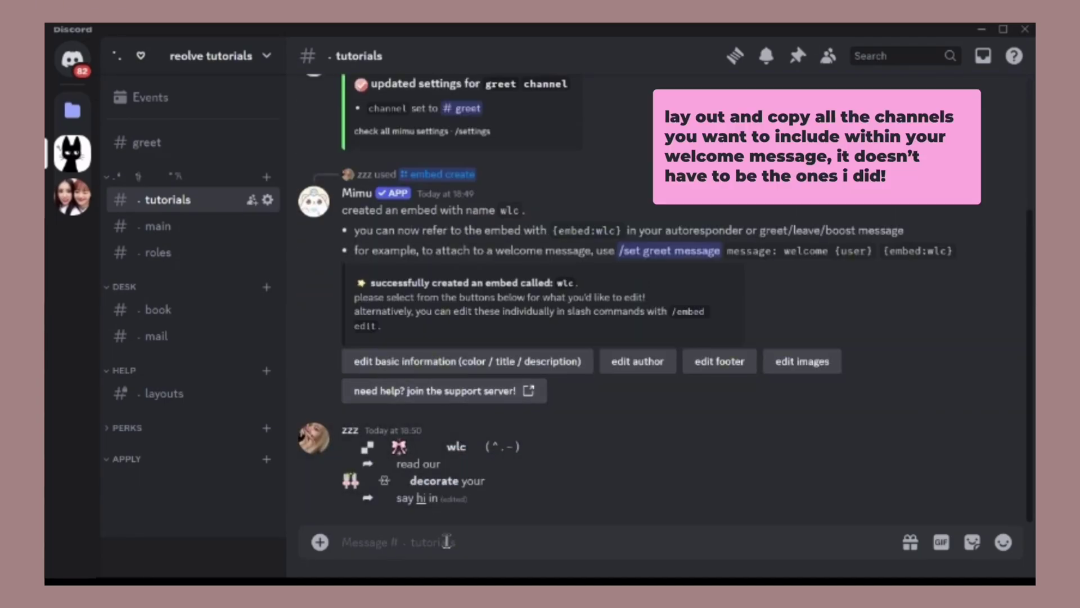
Post mentions of the book, roles and main channels as three separate messages
type("#book")
key("Return")
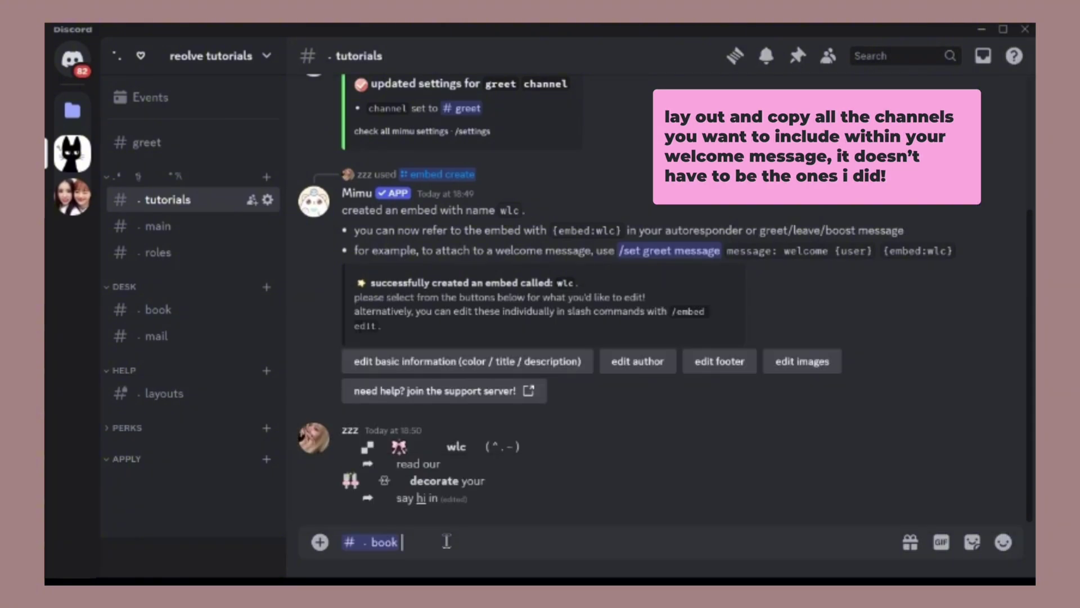
key("Return")
type("#roles")
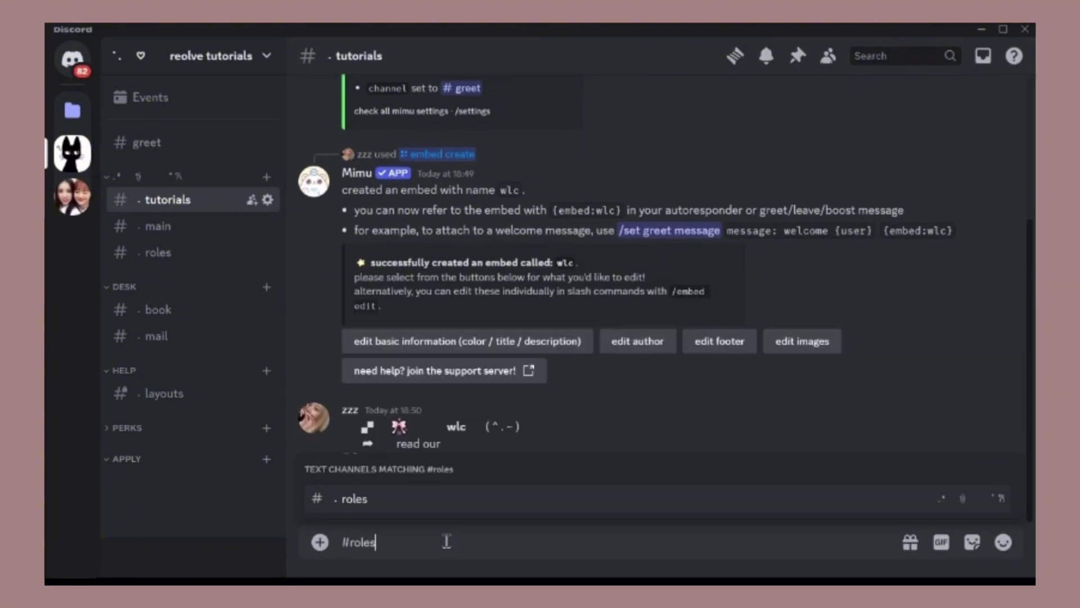
key("Return")
key("Return")
type("#main")
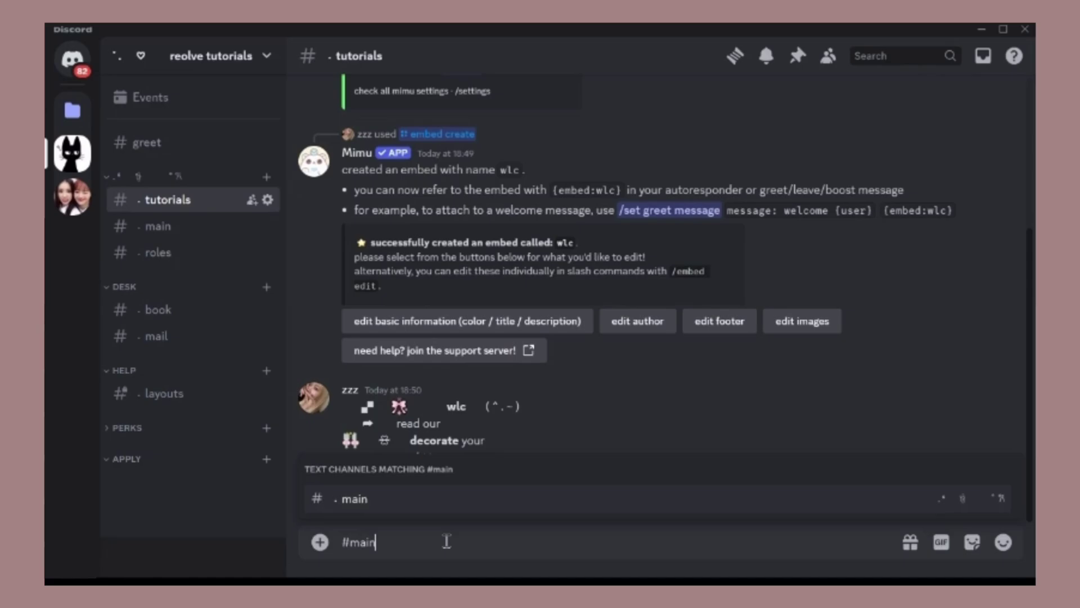
key("Return")
key("Return")
Copy the book channel's link and insert it in the layout message after "read our" as a markdown link labelled rules
right_click(383, 461)
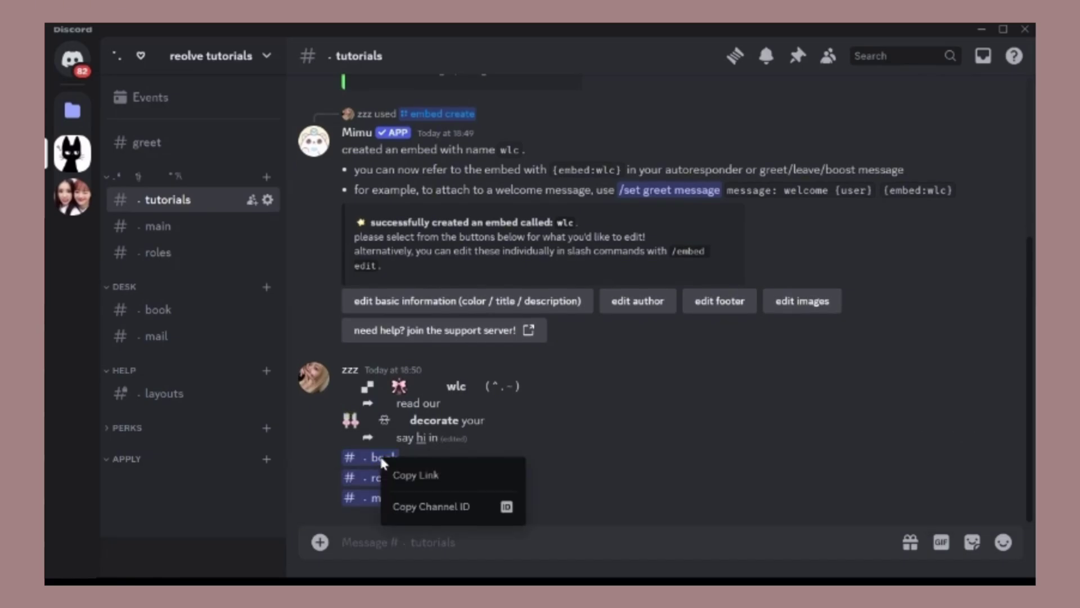
left_click(436, 476)
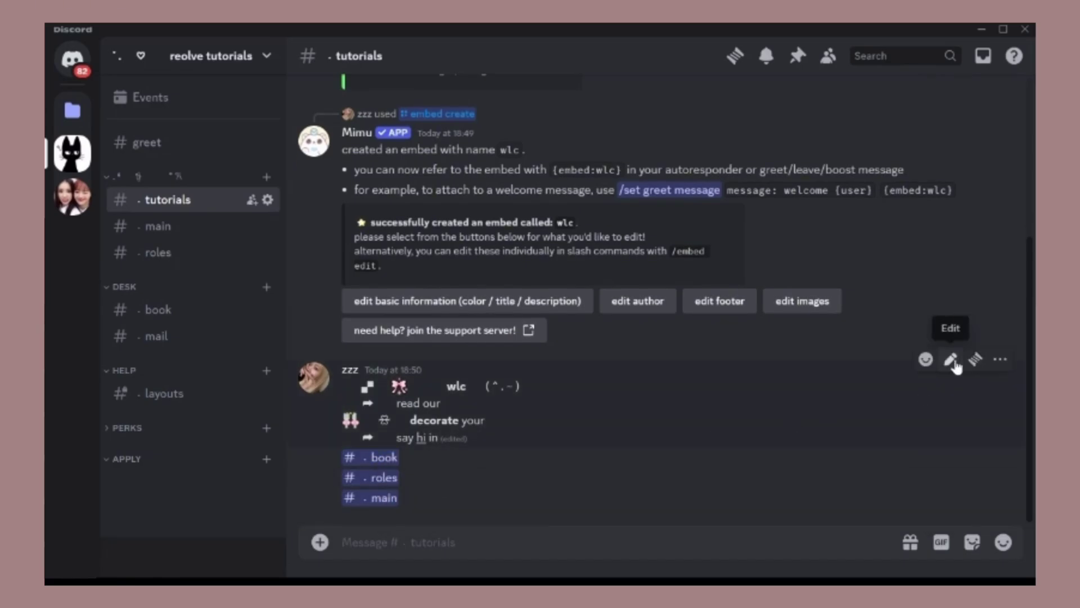
left_click(951, 359)
type("[ru")
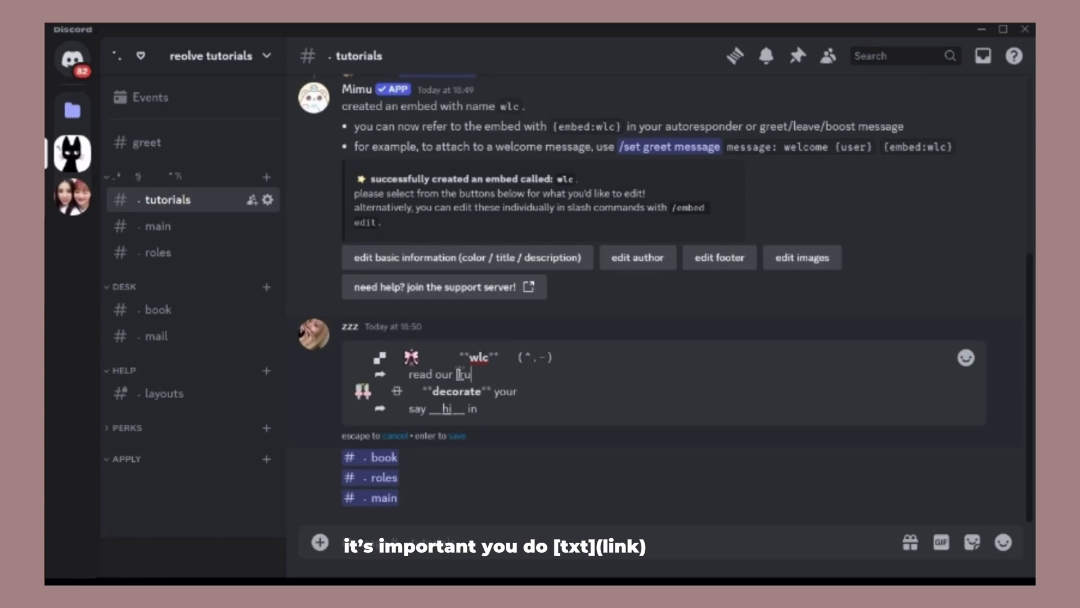
type("les](")
key("ctrl+v")
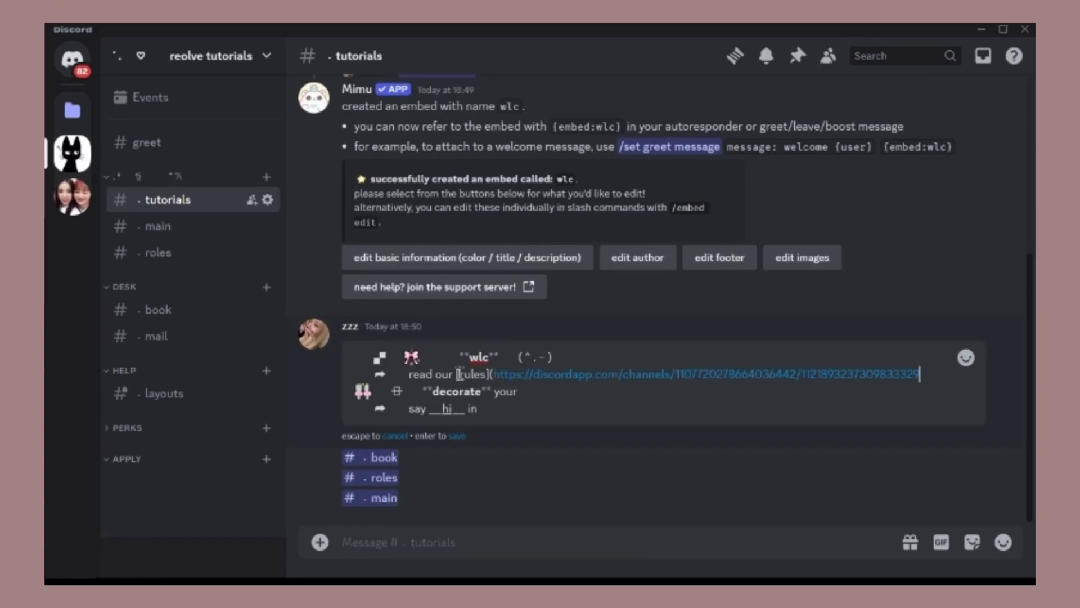
type(")")
Add a markdown link labelled prf after "decorate your", using the copied link of the roles channel
left_click(541, 393)
type("[prf](")
right_click(374, 481)
left_click(440, 501)
key("ctrl+v")
type(")")
Add a markdown link labelled chat to the main channel after "say hi in", end with "!" and save the message
left_click(516, 413)
type("[")
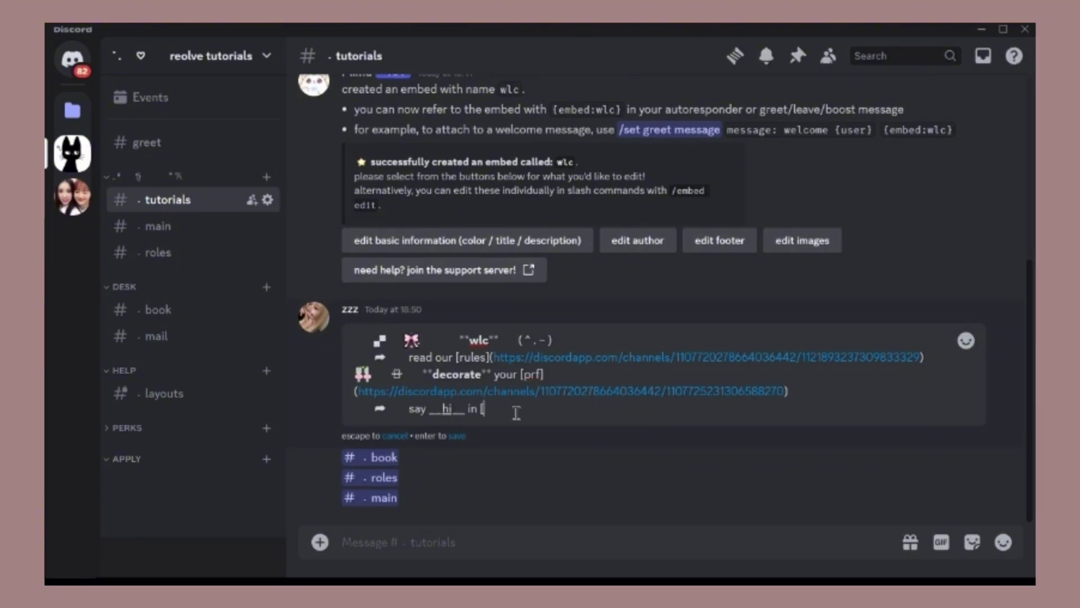
type("chat](")
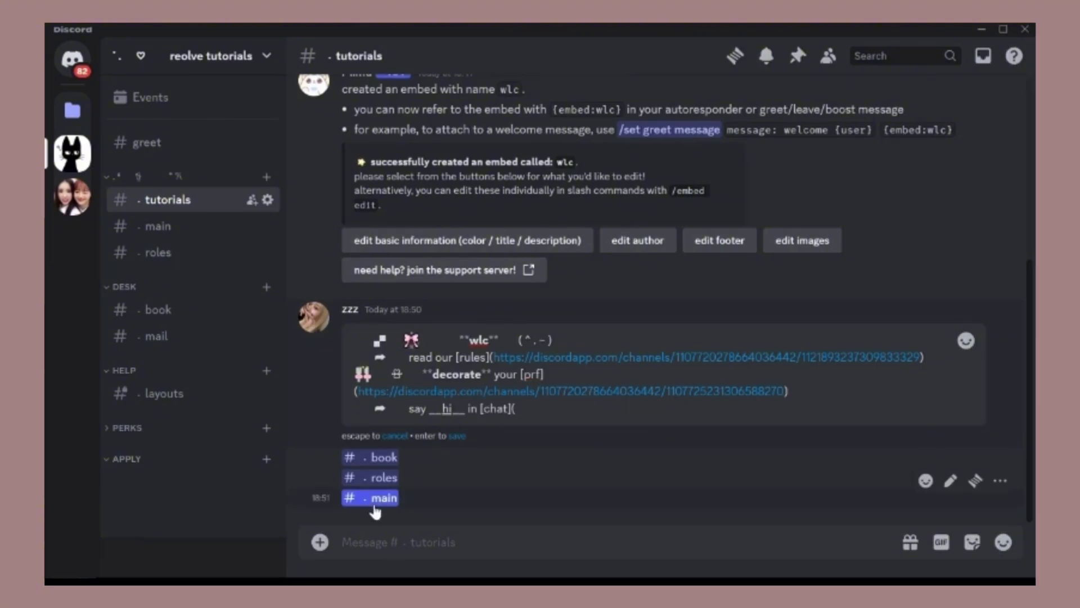
right_click(365, 498)
left_click(394, 512)
key("ctrl+v")
type(")")
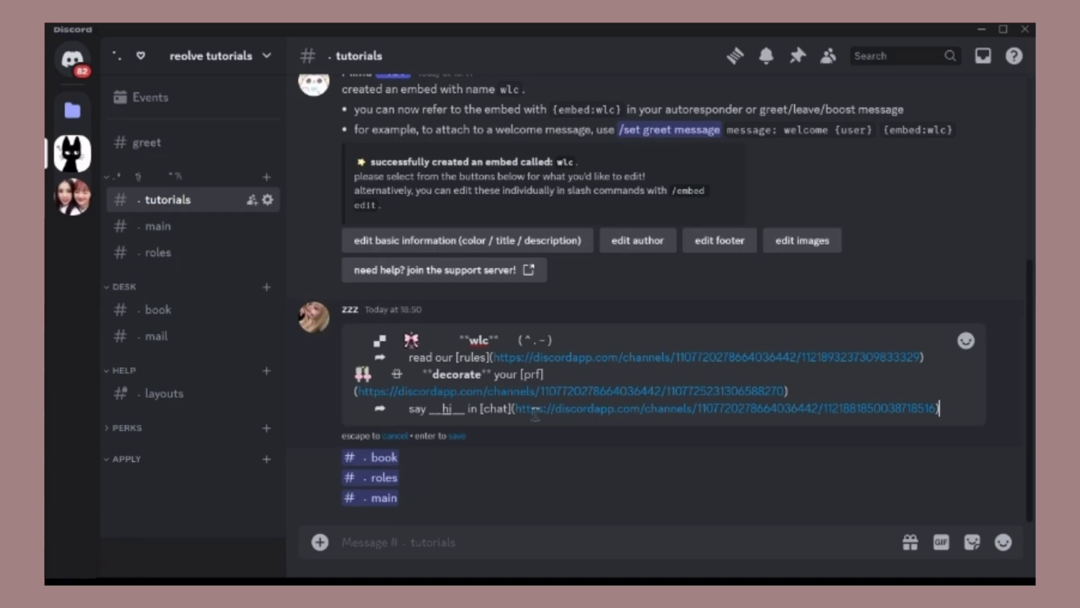
key("shift+Return")
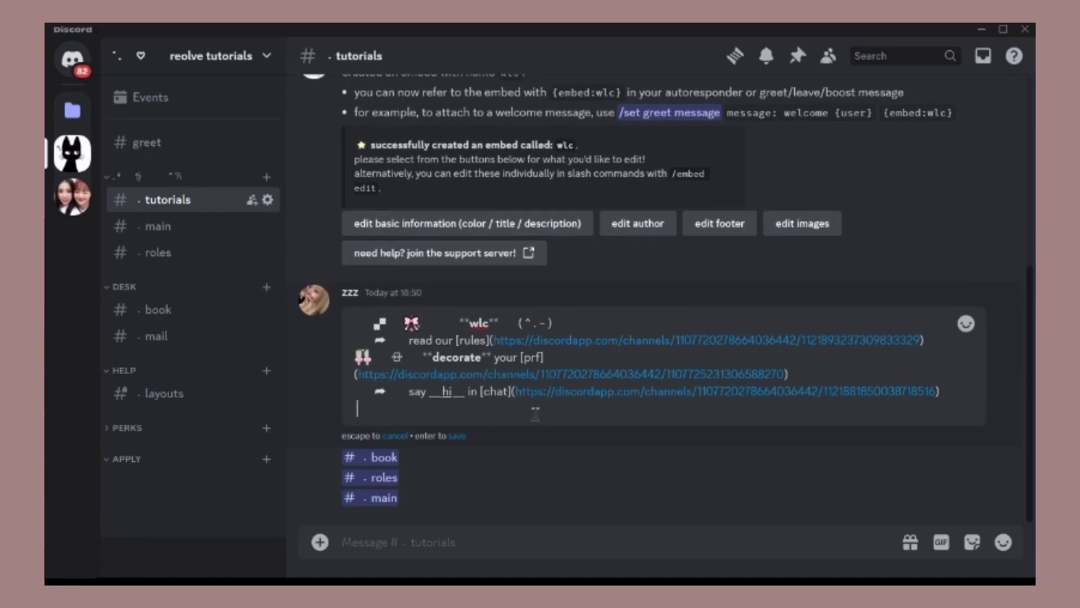
key("Return")
Reopen the finished layout message for editing, copy its entire source text and leave it unedited
left_click_drag(533, 410, 563, 441)
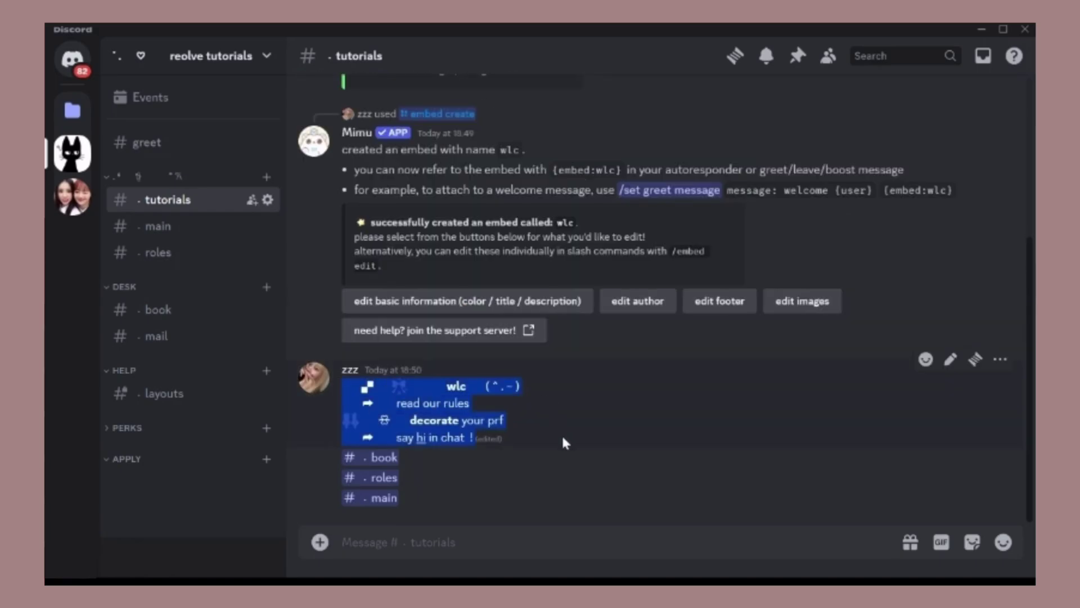
left_click(950, 359)
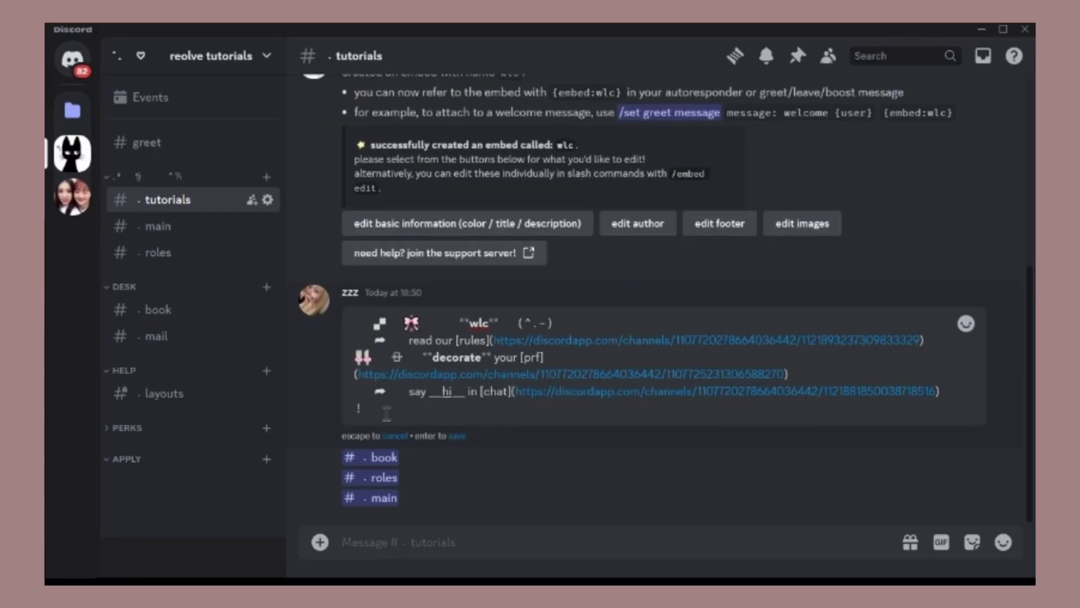
key("ctrl+a")
key("Escape")
Fill the wlc embed's description with the copied layout text, set its hex color to 36393e and submit the form
left_click(467, 301)
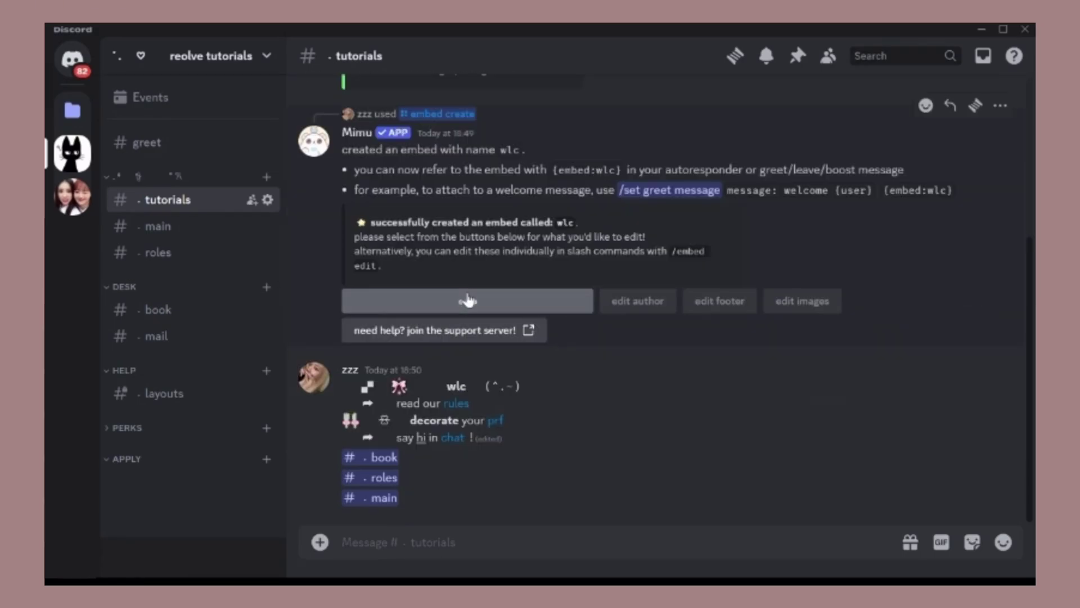
left_click(467, 297)
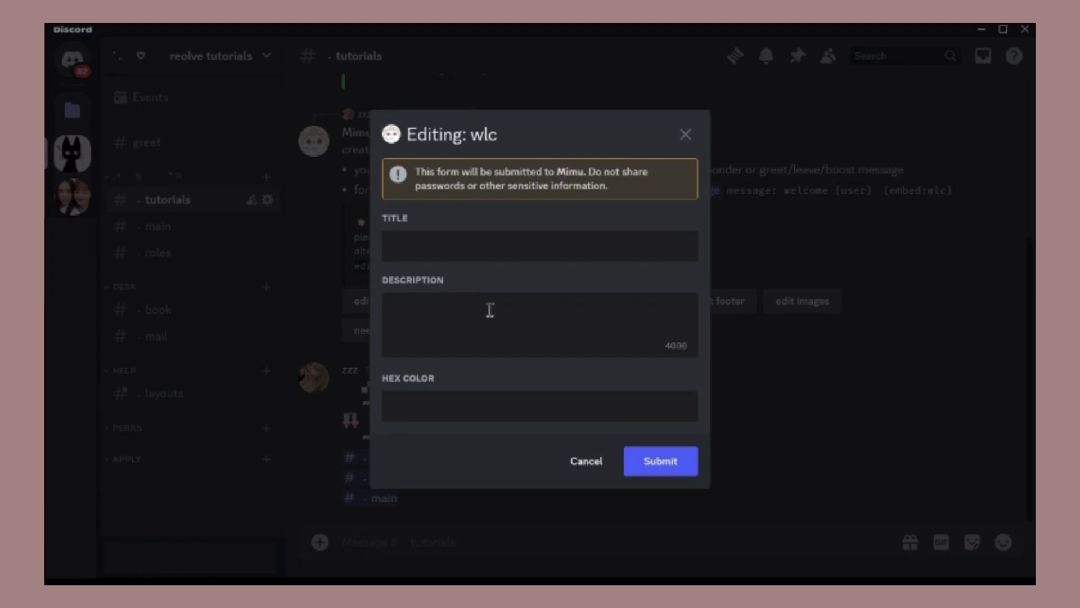
key("ctrl+v")
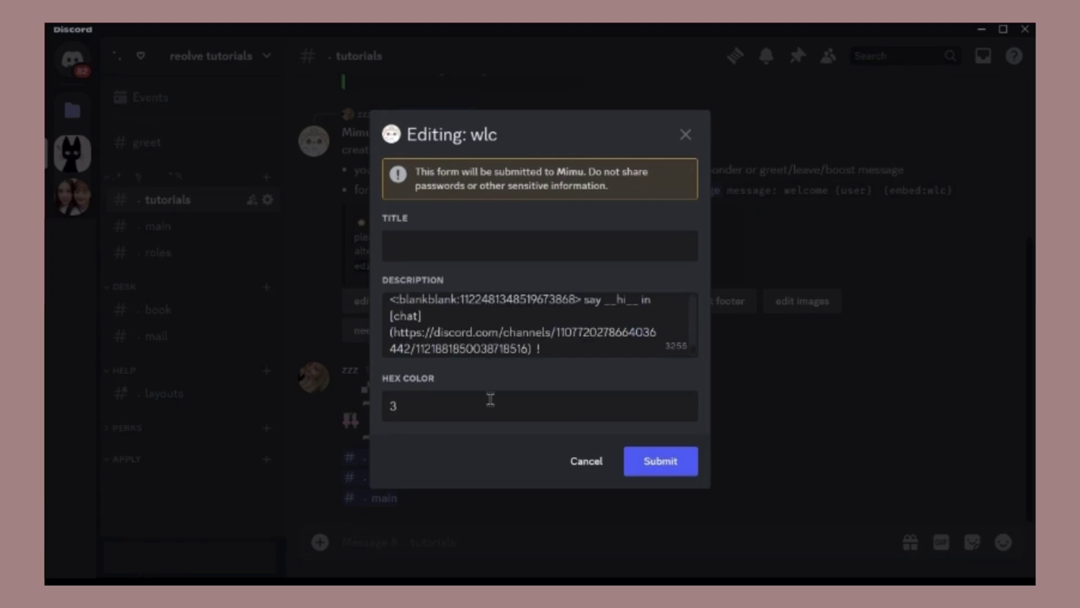
left_click(490, 399)
type("36393e")
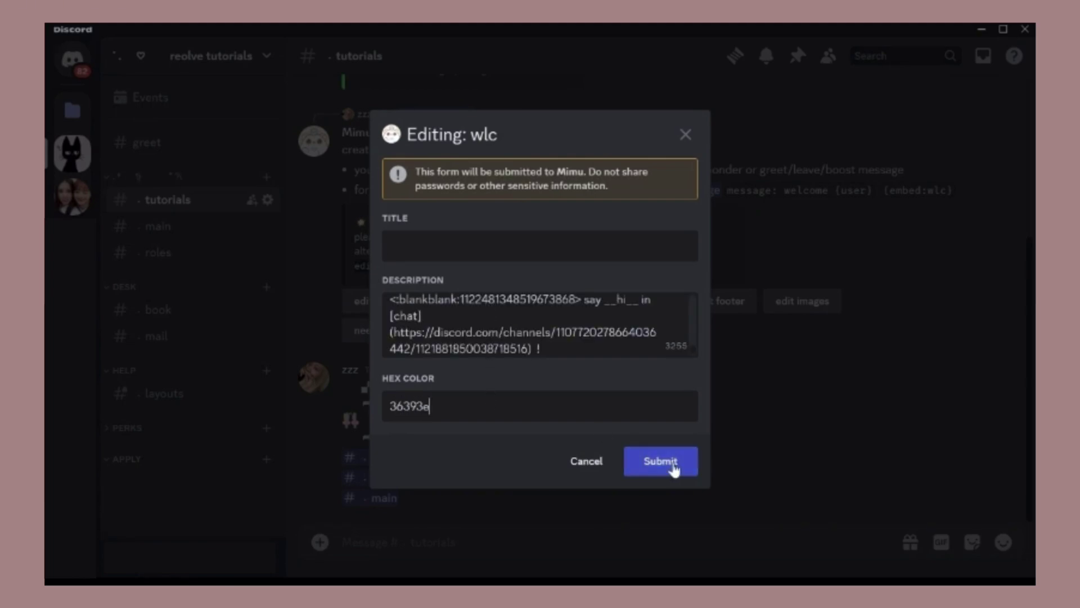
left_click(673, 462)
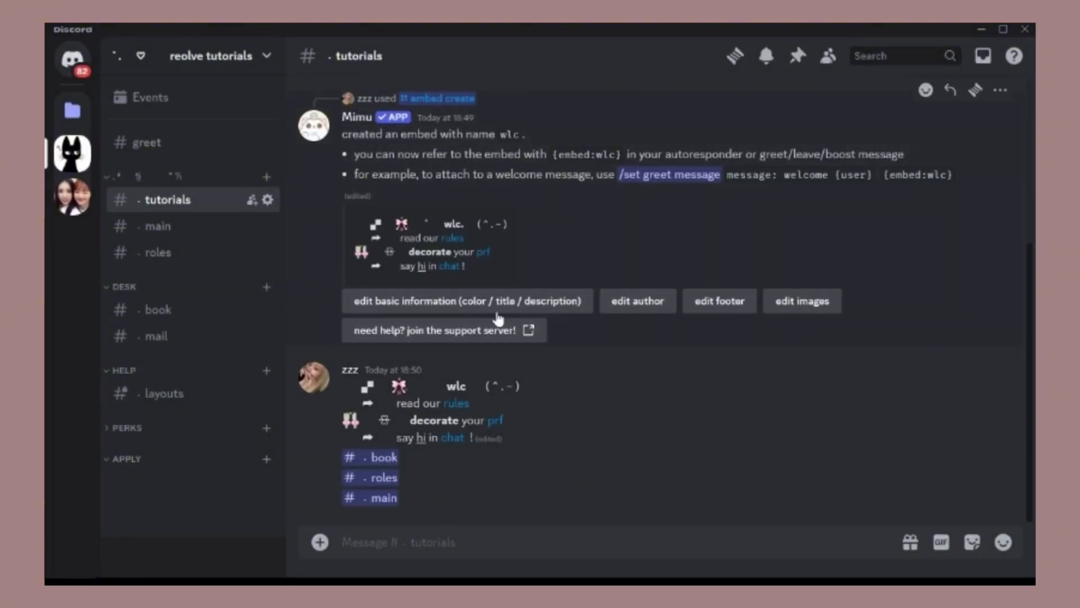
Post the star divider GIF's link in the tutorials channel and copy the link of the posted image
left_click(591, 542)
key("ctrl+v")
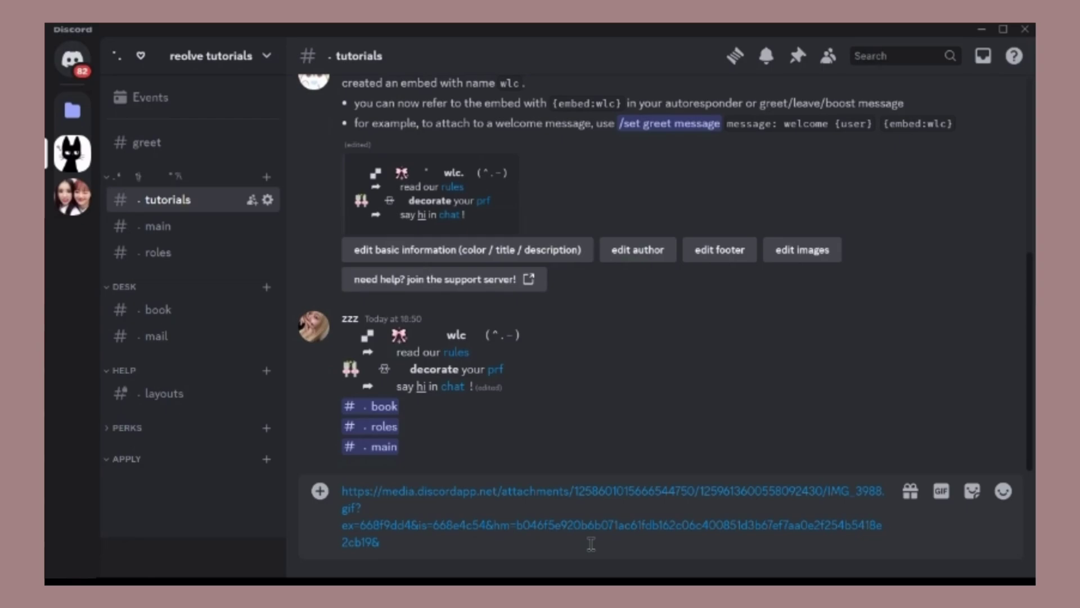
key("Return")
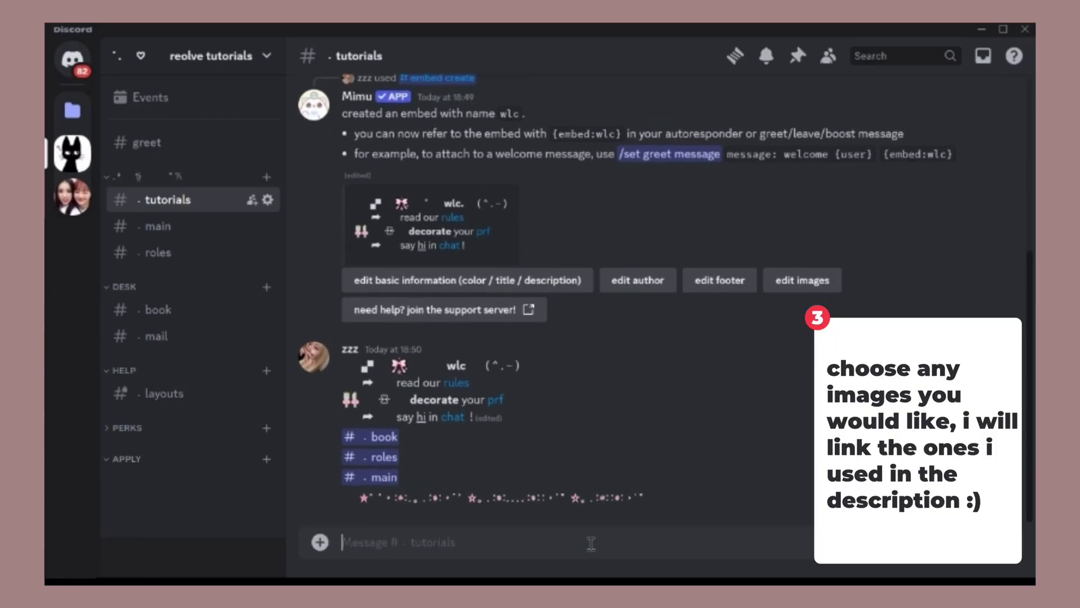
right_click(561, 509)
left_click(605, 492)
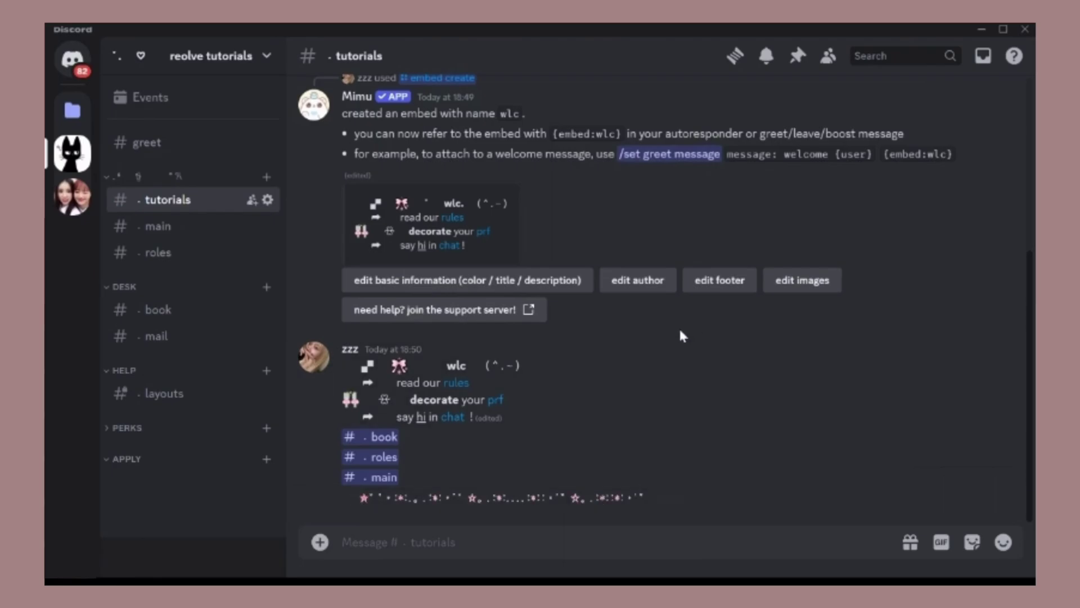
Set the copied divider GIF link as the wlc embed's main image, submit it and dismiss Mimu's image tip
left_click(816, 280)
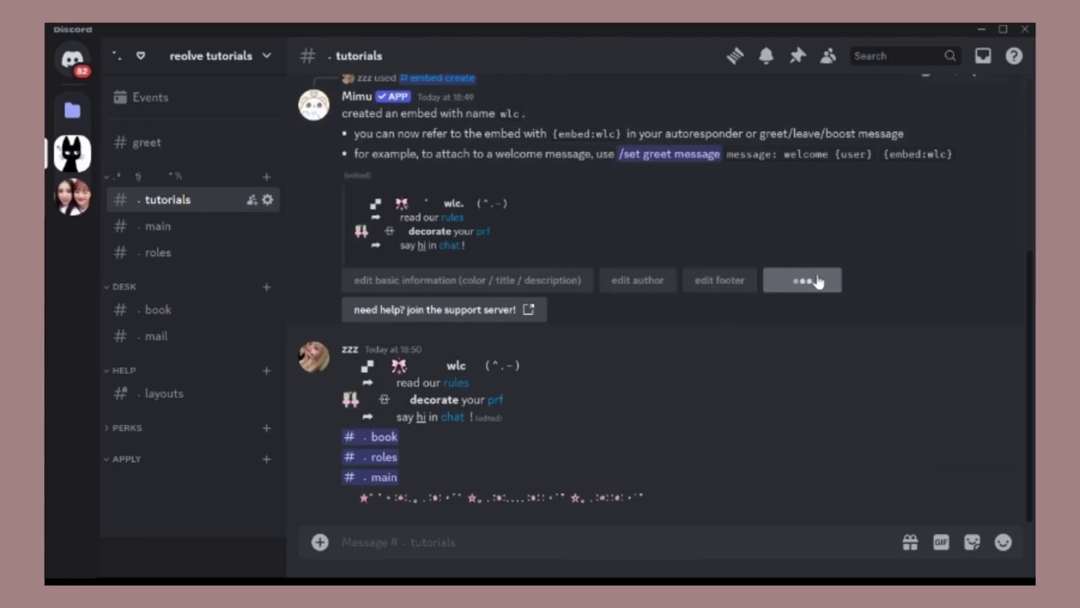
key("ctrl+v")
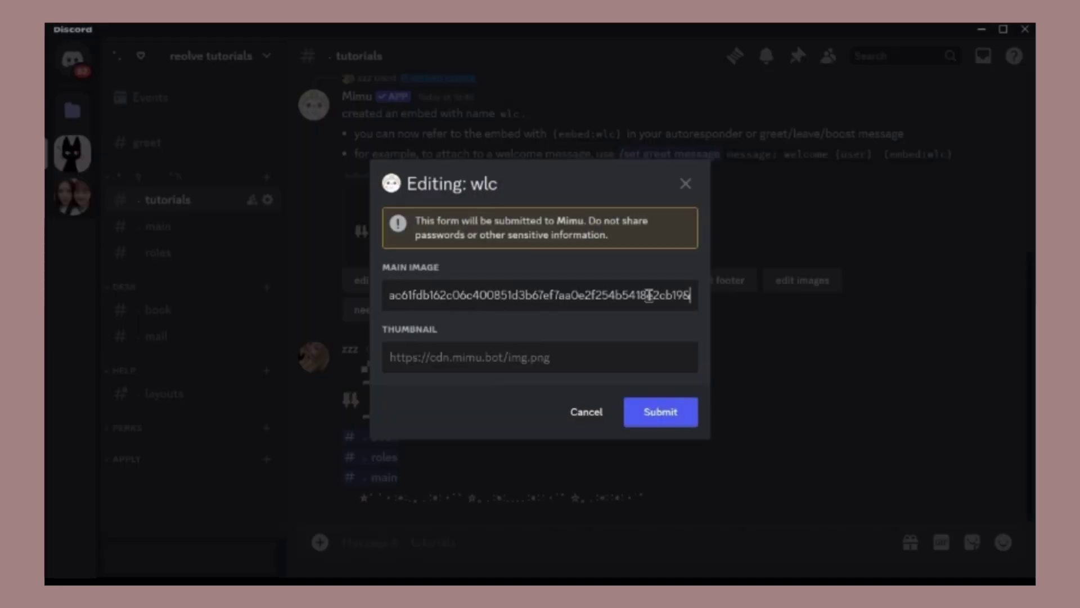
left_click(659, 416)
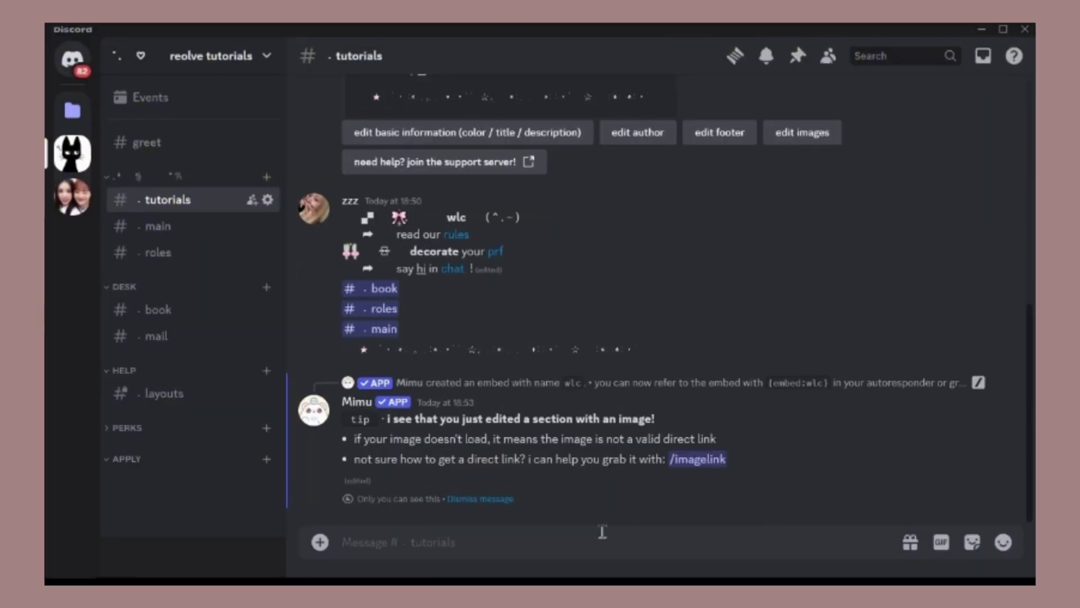
left_click(474, 499)
Post the picture IMG_8029.png in the tutorials channel, copy its image link and close the enlarged view
key("ctrl+v")
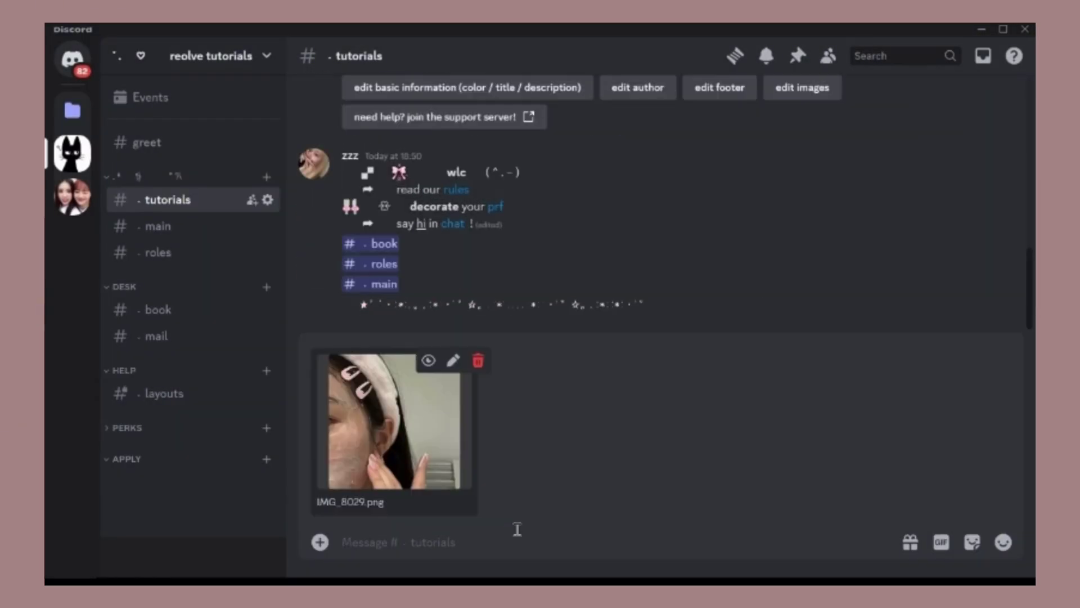
key("Return")
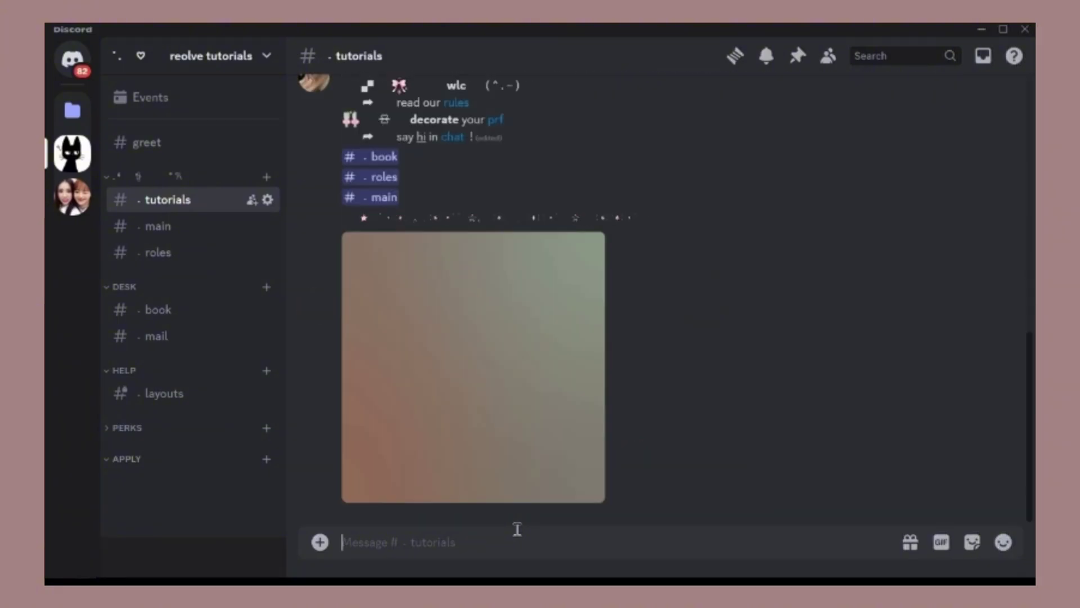
left_click(519, 405)
right_click(555, 359)
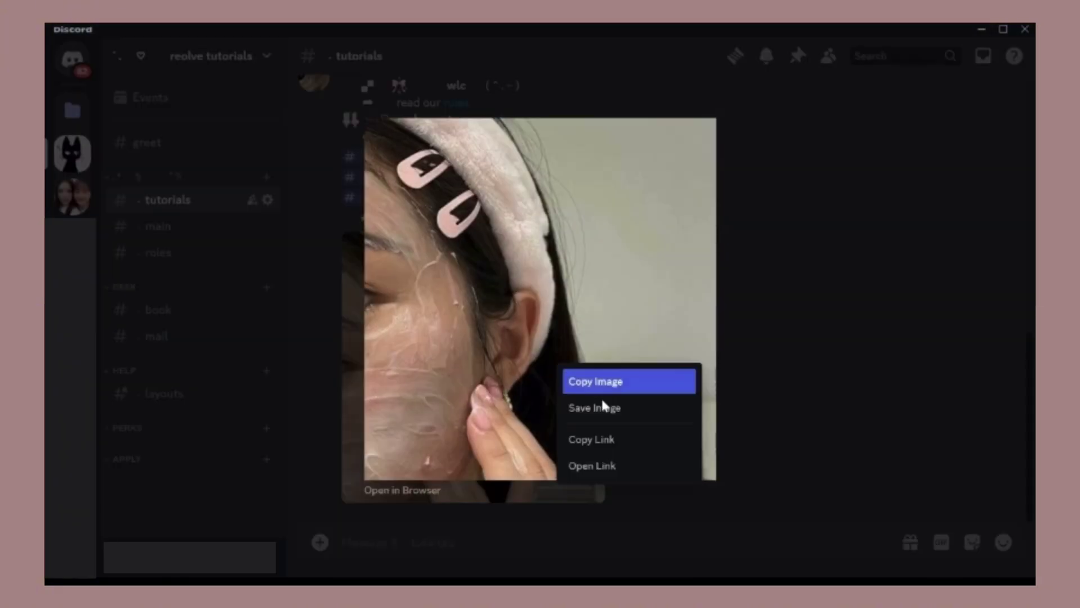
left_click(614, 438)
left_click(896, 352)
Set the copied picture link as the wlc embed's thumbnail and submit the form
scroll(1018, 269, "up", 5)
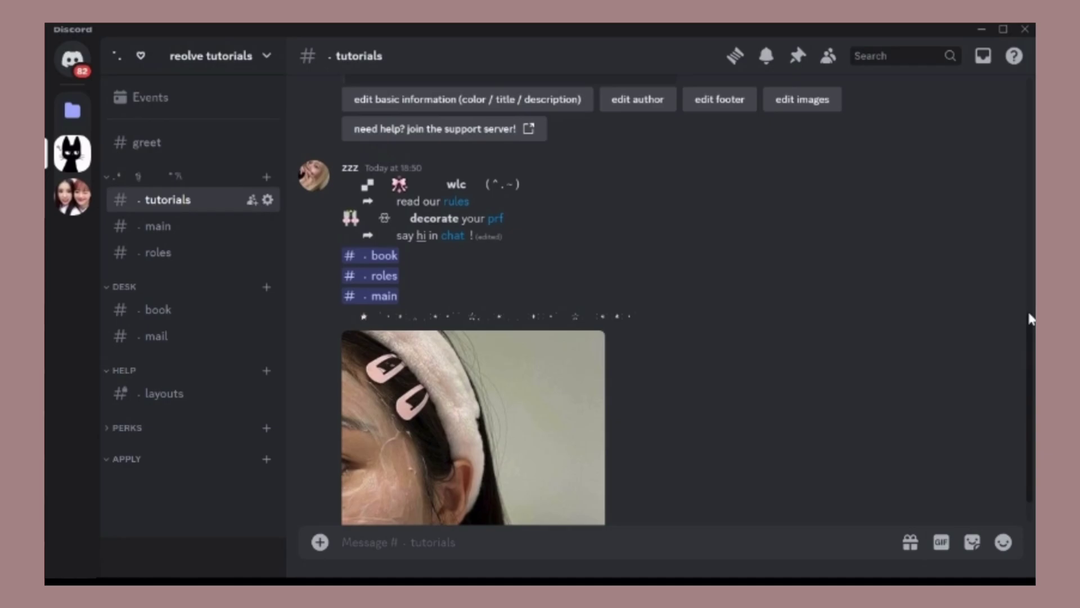
scroll(1021, 264, "up", 2)
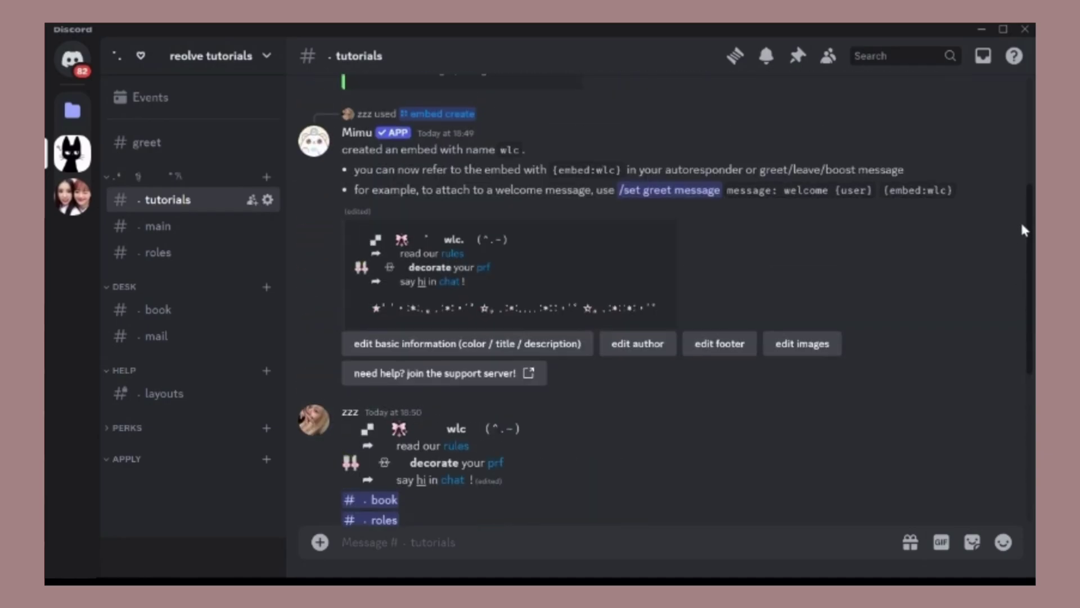
left_click(825, 348)
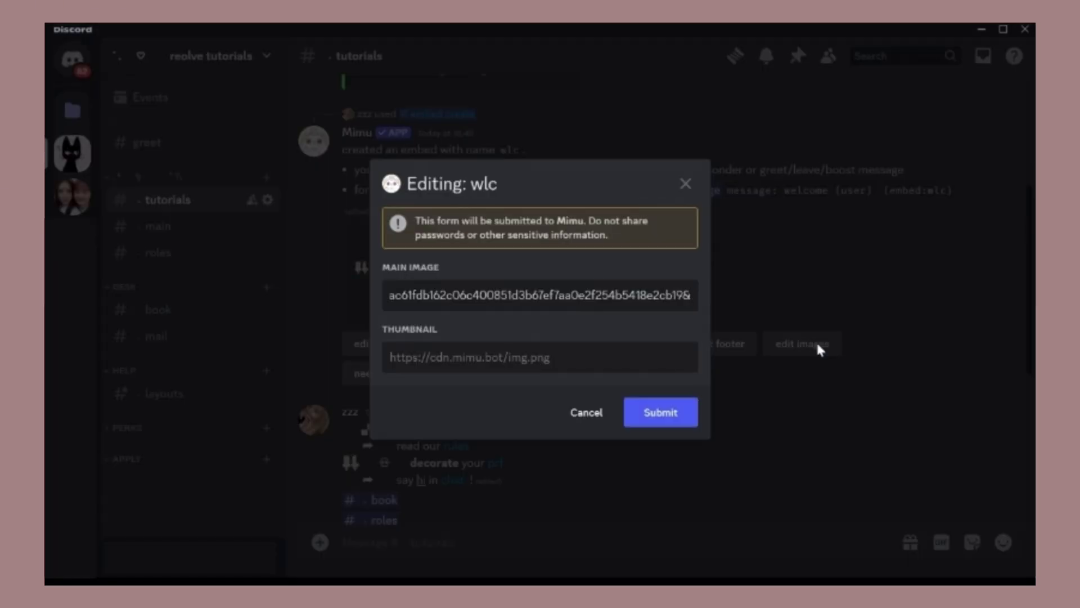
left_click(624, 363)
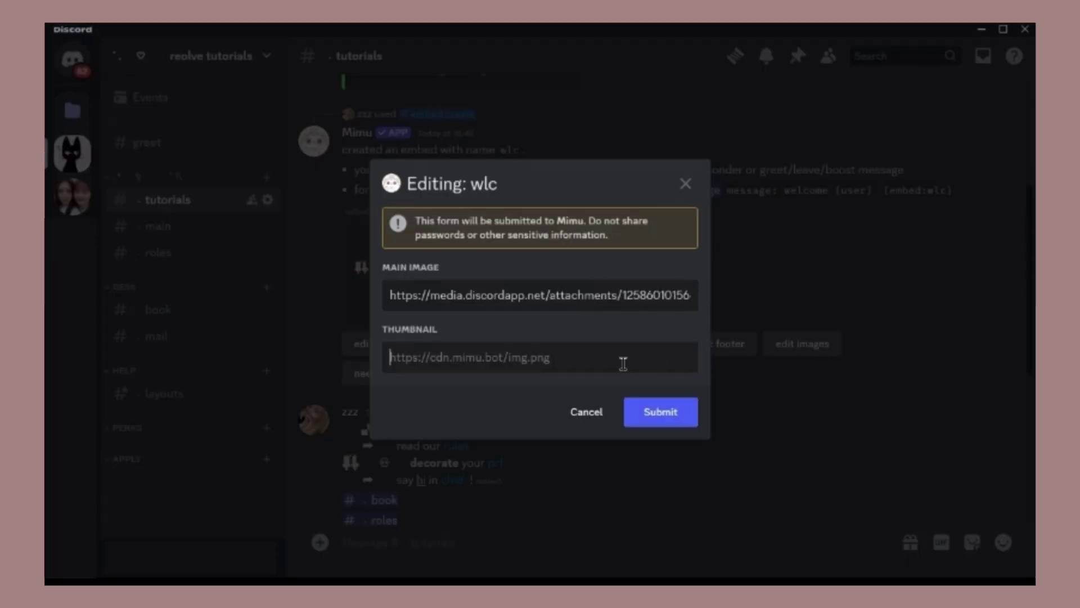
key("ctrl+v")
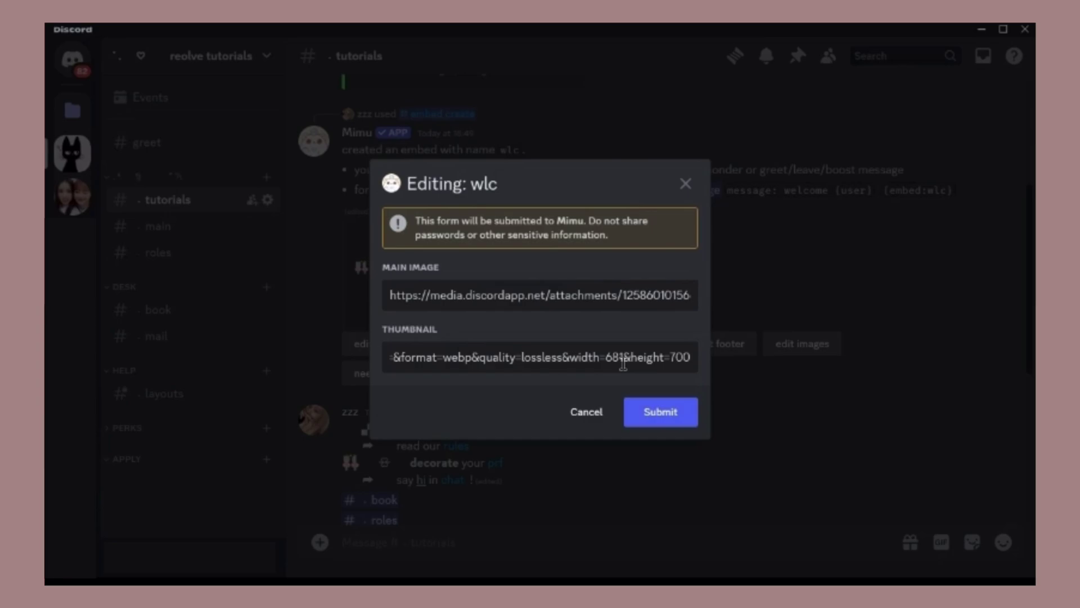
left_click(656, 412)
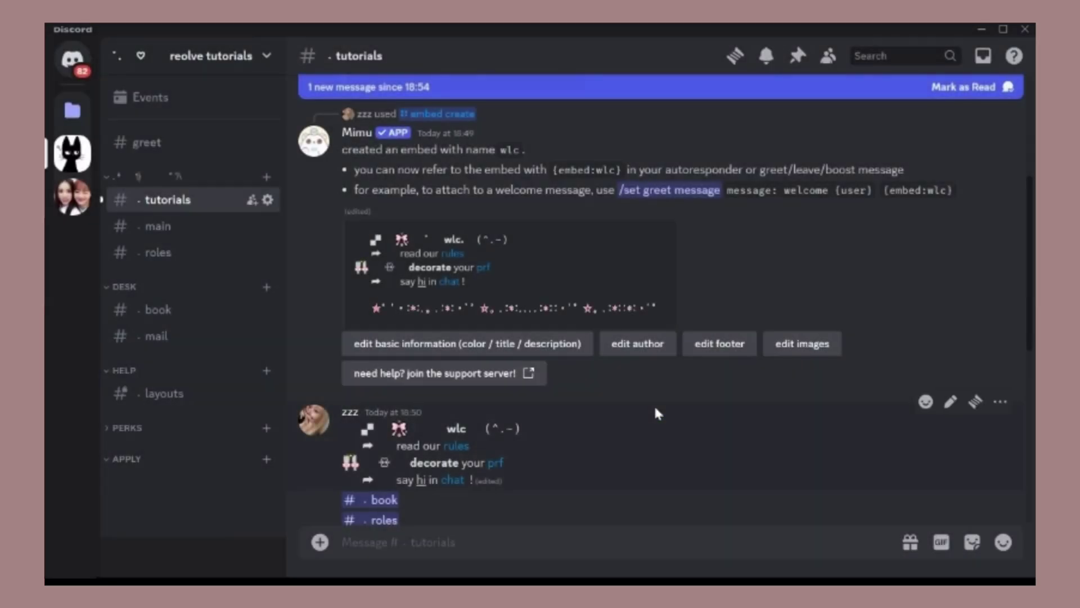
Give the wlc embed the footer "we now have {server_membercount} membs!" with the timestamp enabled, and dismiss Mimu's image tip
left_click(723, 358)
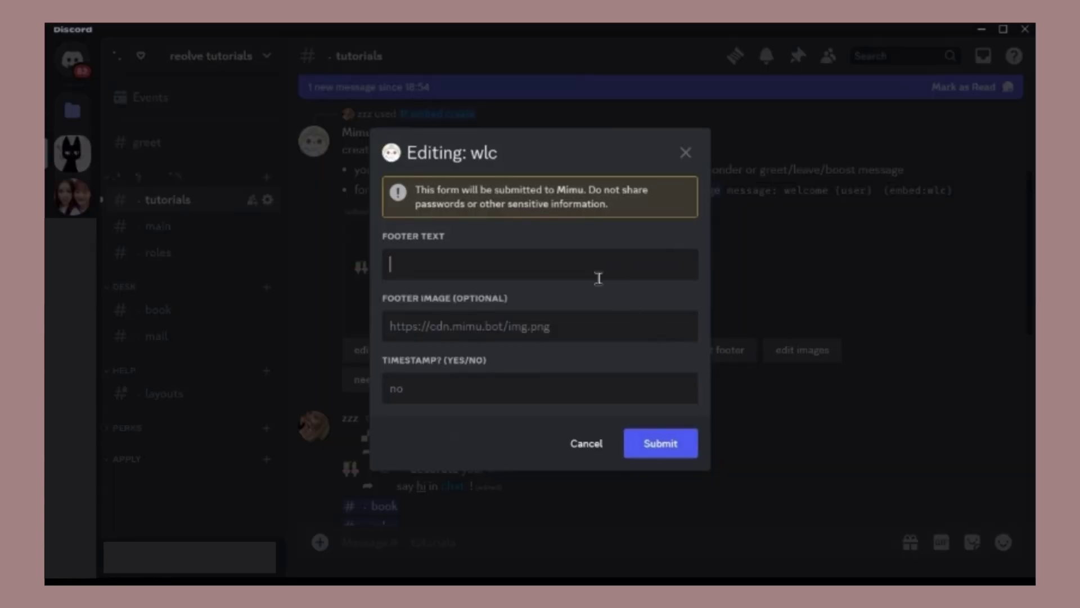
type("w")
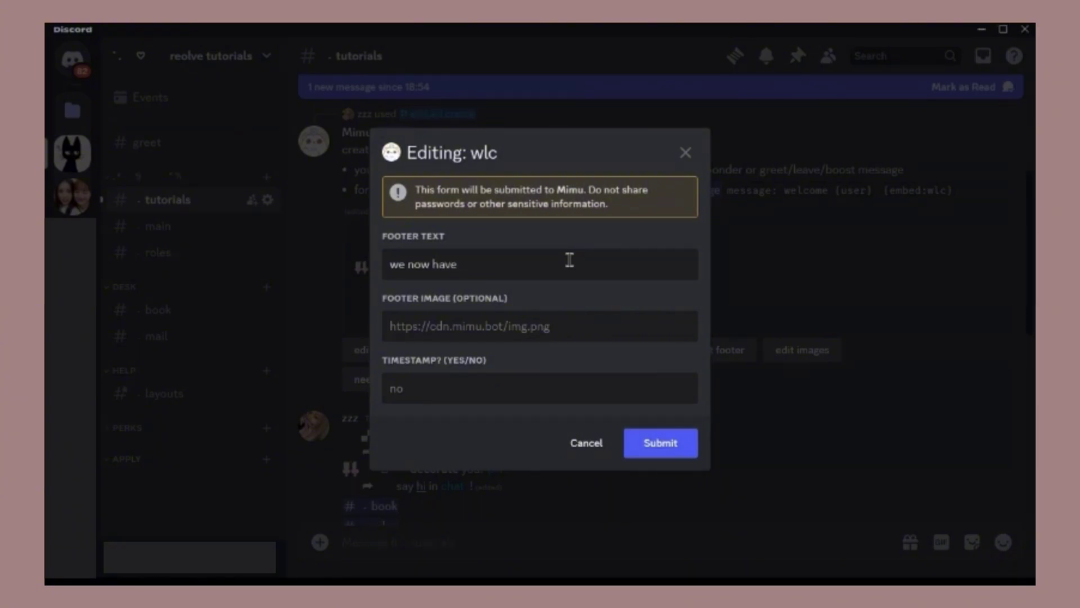
type("e now have ")
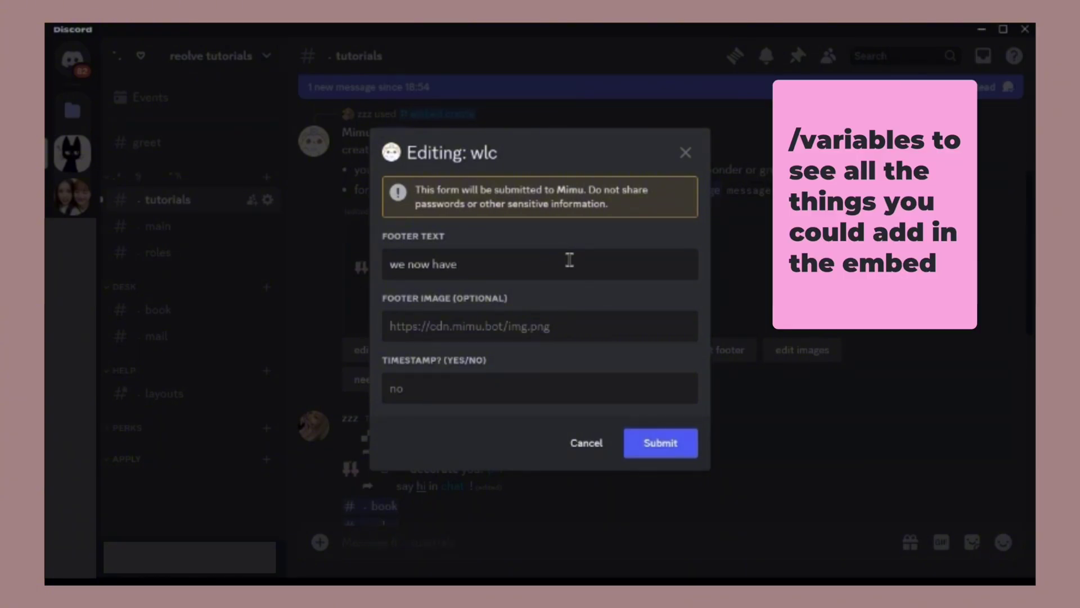
type("{server_membercount} membs!")
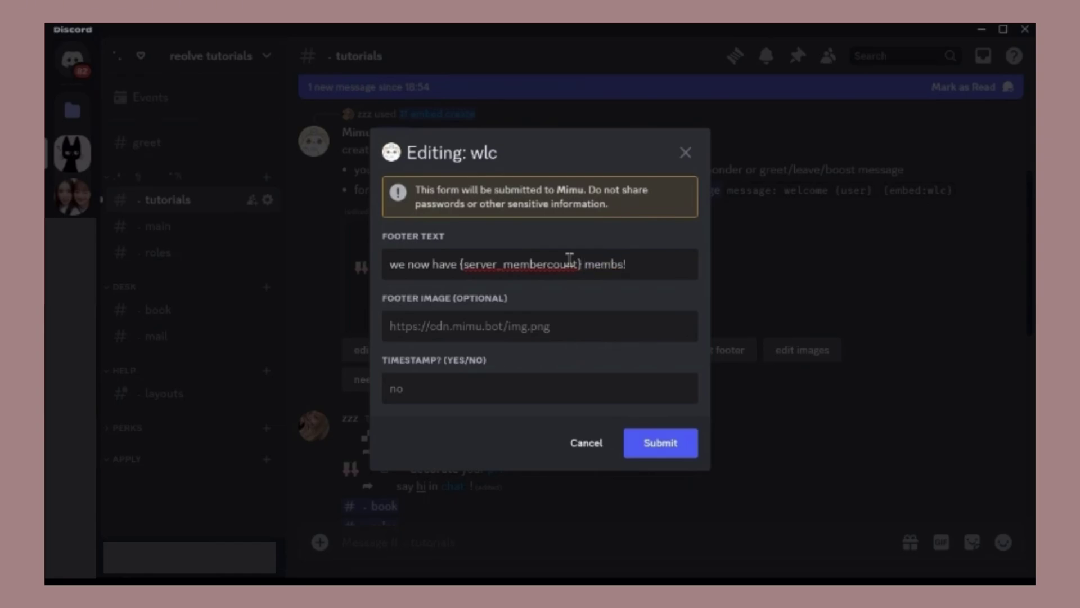
left_click(488, 386)
left_click(664, 432)
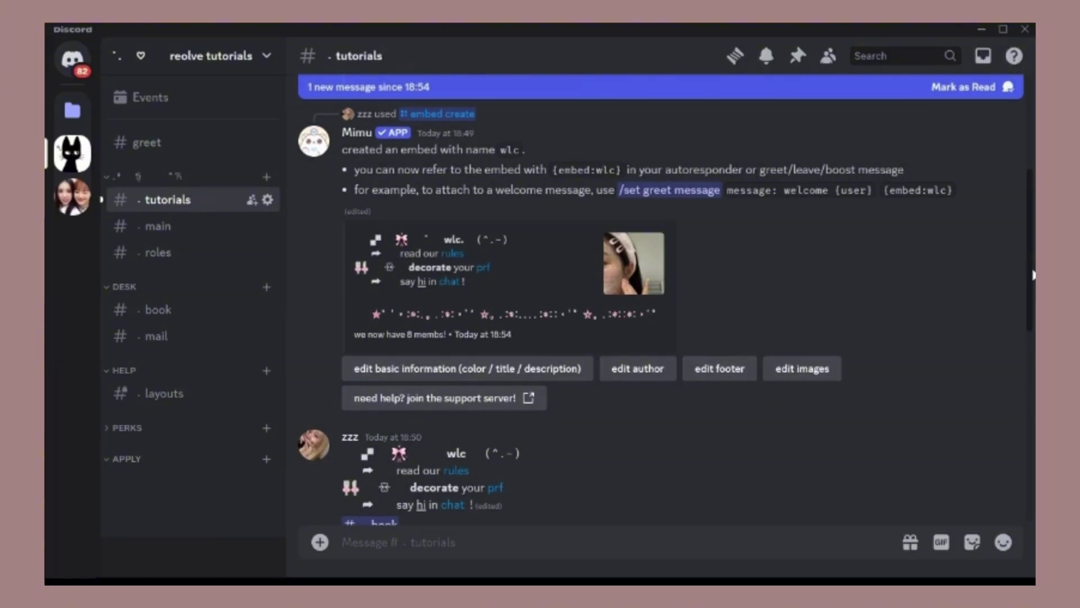
left_click_drag(1033, 275, 1017, 542)
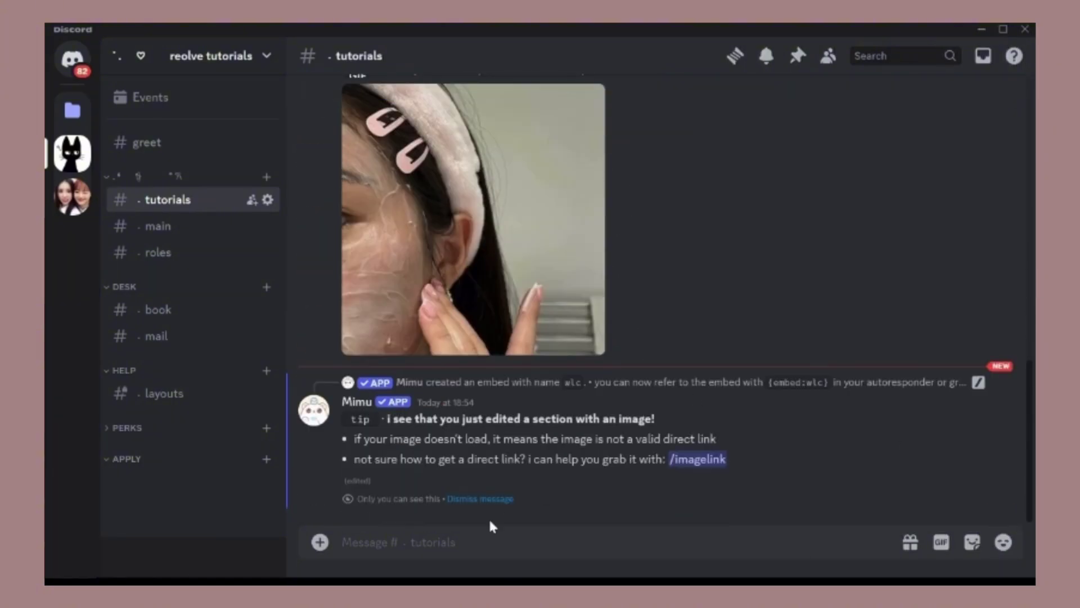
left_click(478, 499)
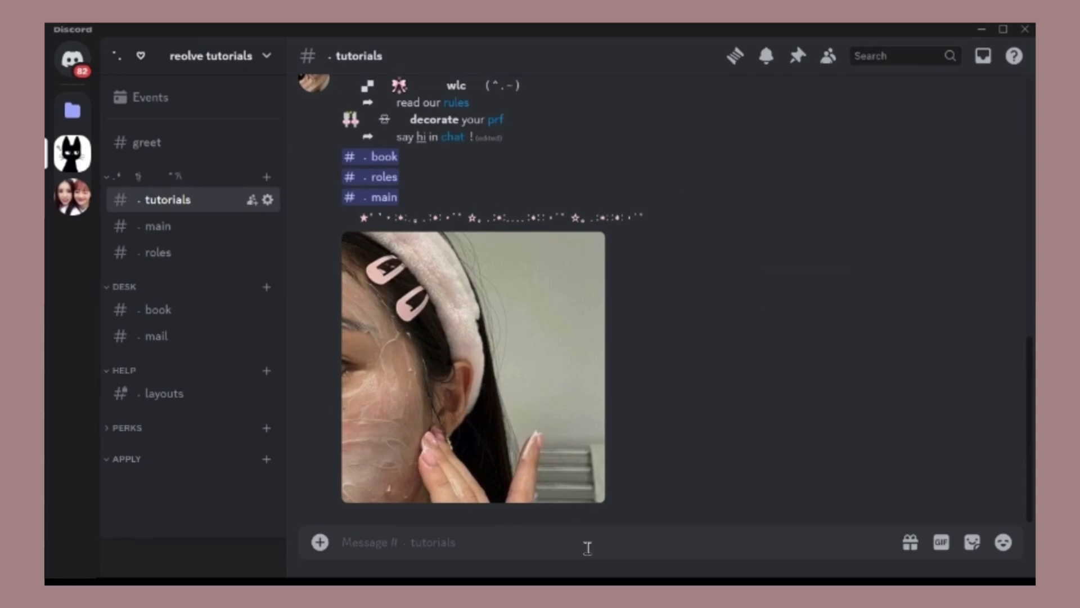
left_click(607, 540)
type("next is to crea")
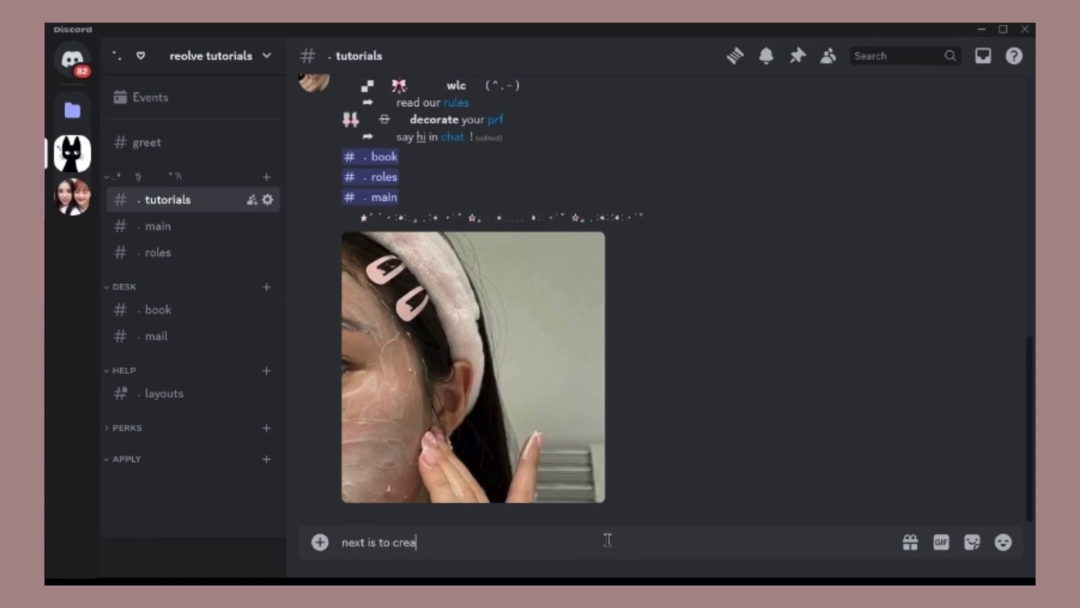
type("te the greet msg.")
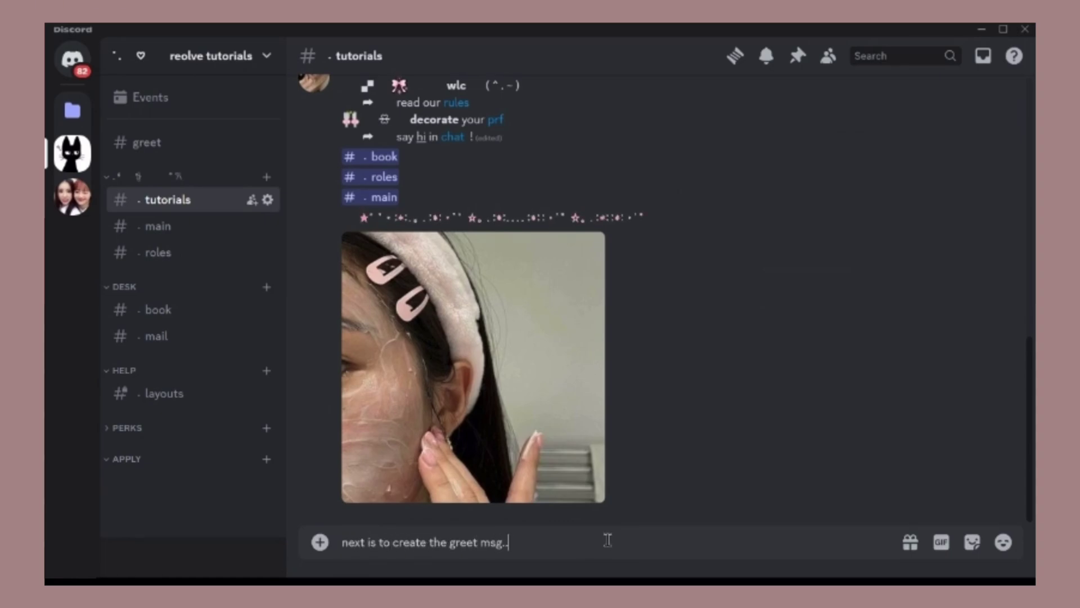
key("ctrl+a")
Start Mimu's /set greet message command and decorate the message's beginning with the :blankblank:, pink bear flower and :blankblank: emojis
type("/")
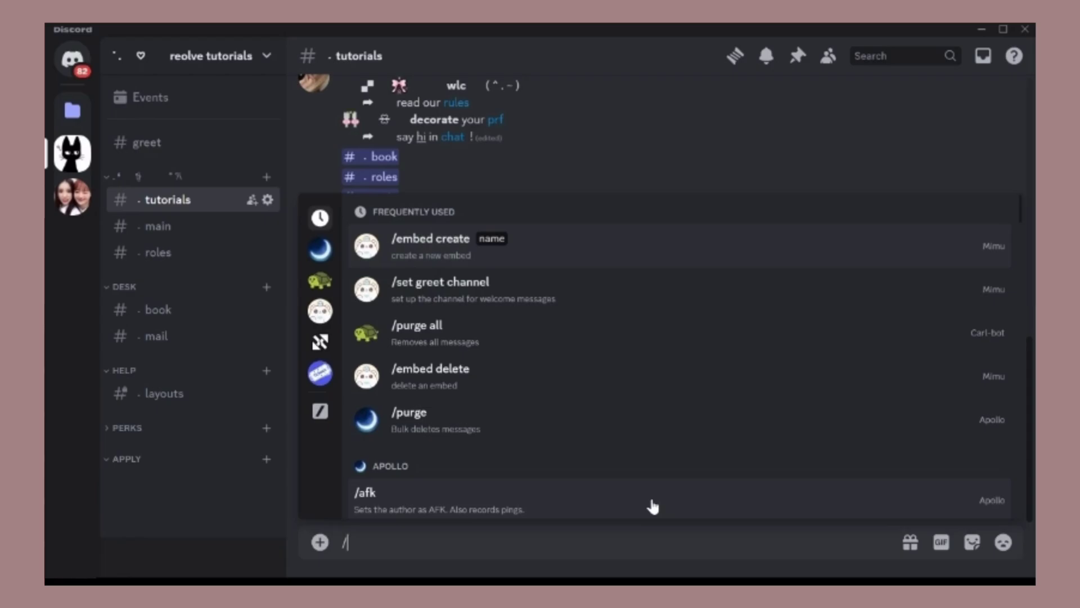
type("set g")
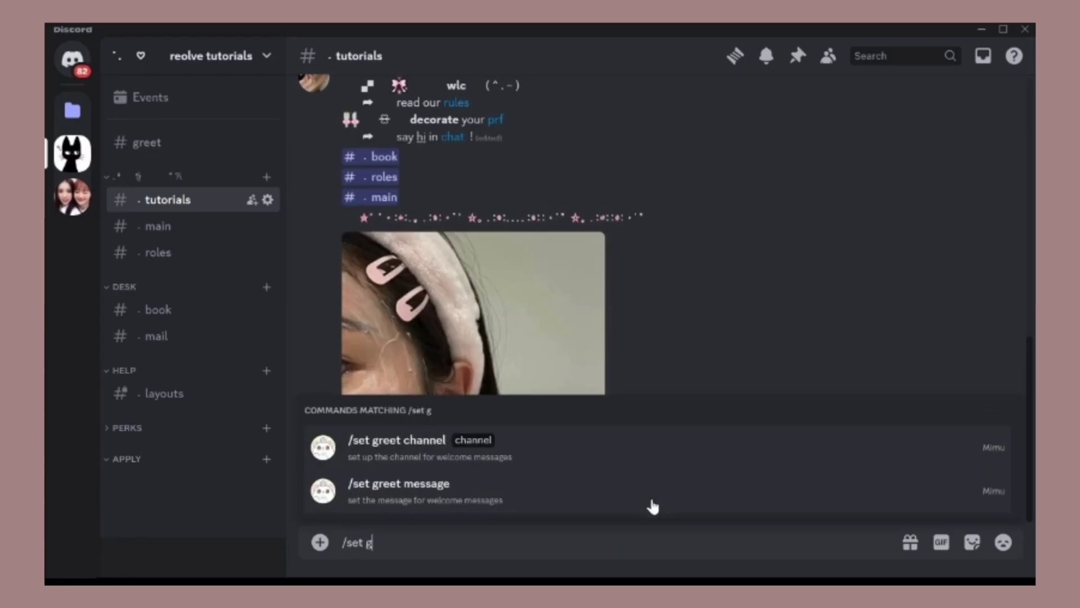
left_click(476, 507)
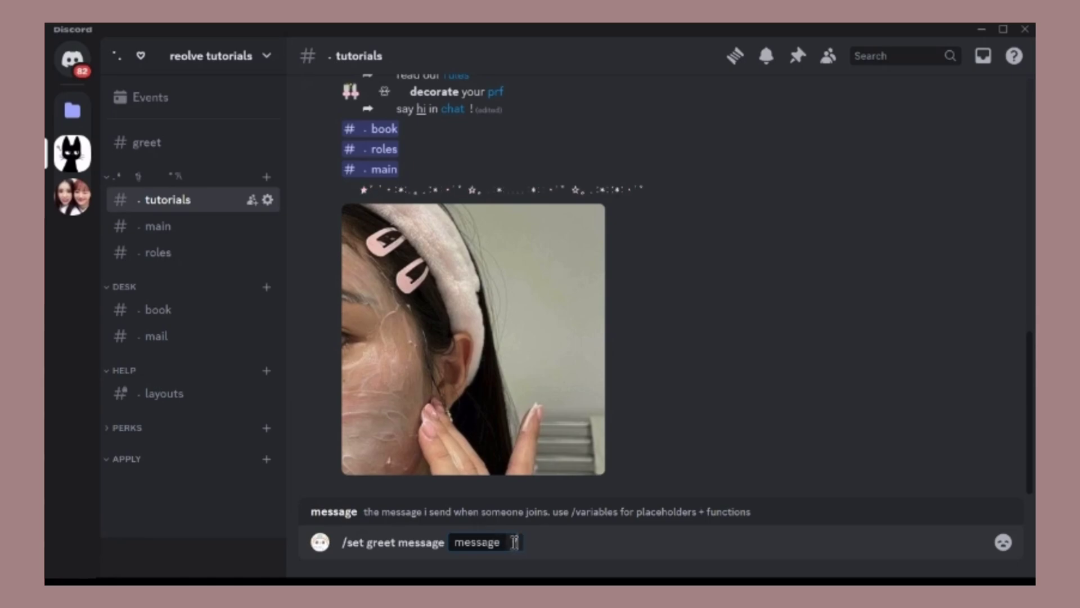
left_click(1004, 543)
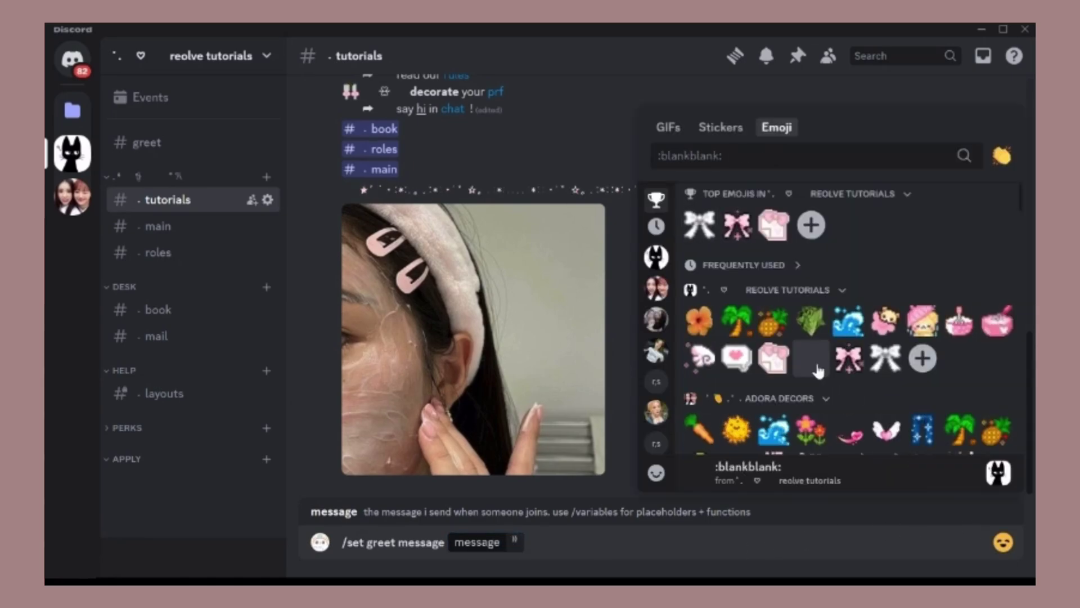
left_click(886, 333)
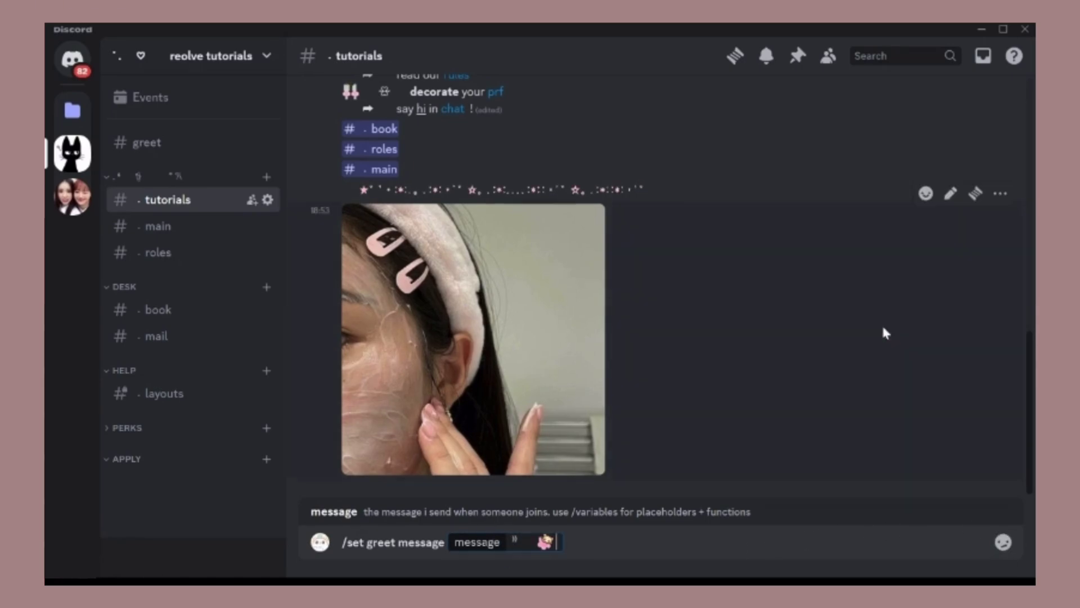
left_click(1003, 543)
left_click(814, 370)
Add the greet role mention and "| {user} {embed: wlc}" to the greet message, and send the command
type("@")
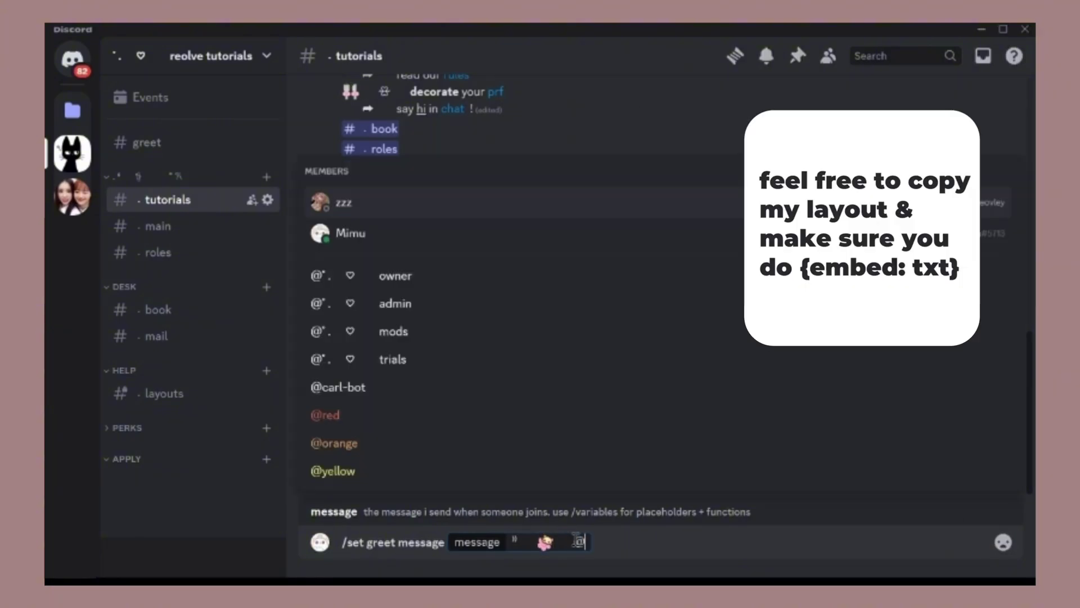
type("gr")
key("Tab")
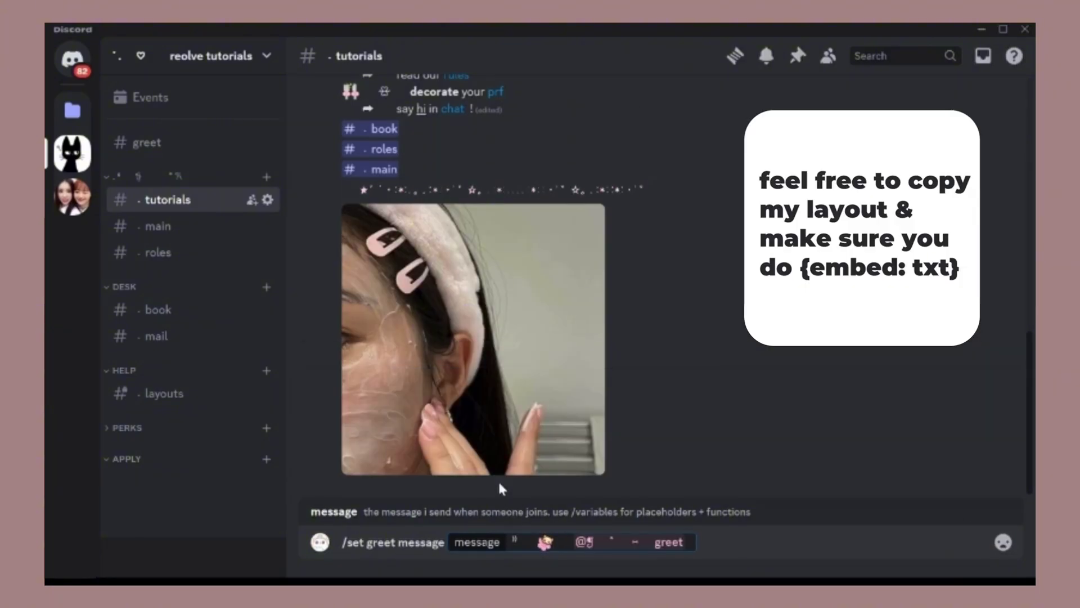
type("| {user} {embed: wl")
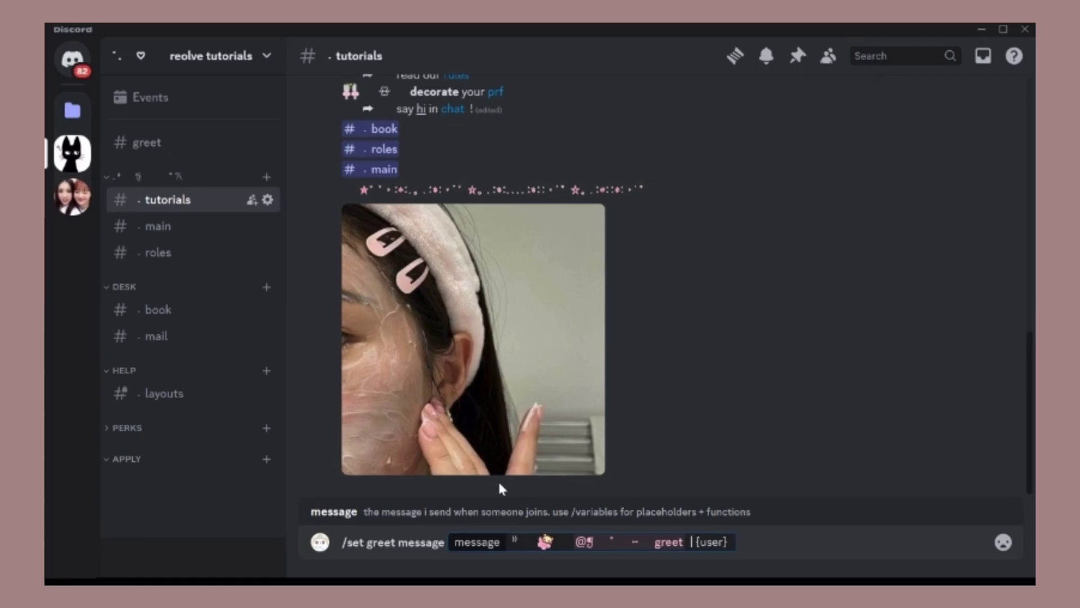
type("c}")
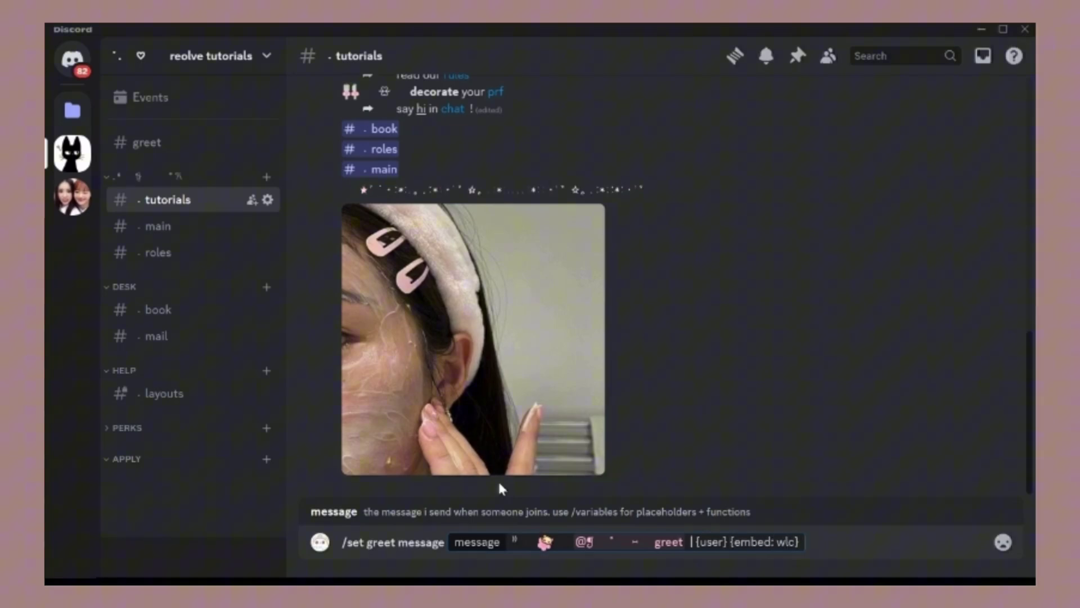
key("Return")
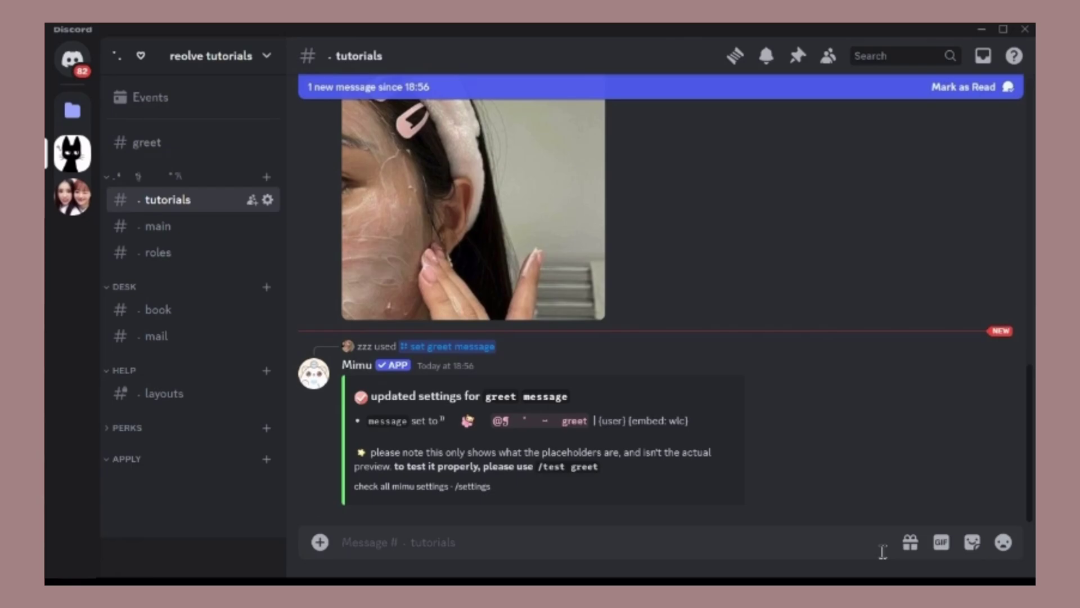
Run Mimu's /test greet command and open the greet channel to check the posted welcome message
type("est")
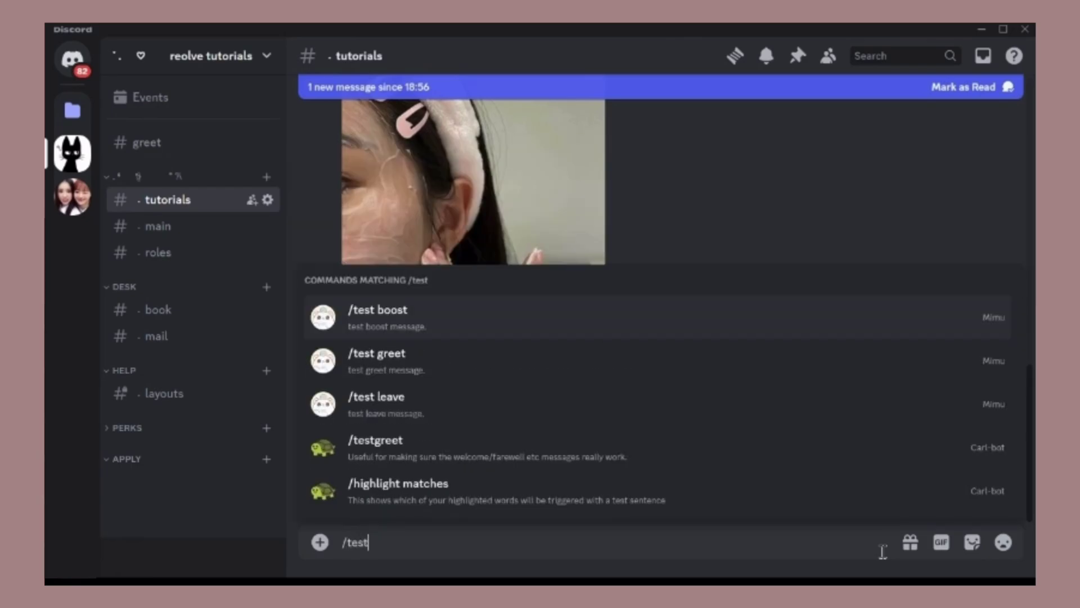
left_click(620, 366)
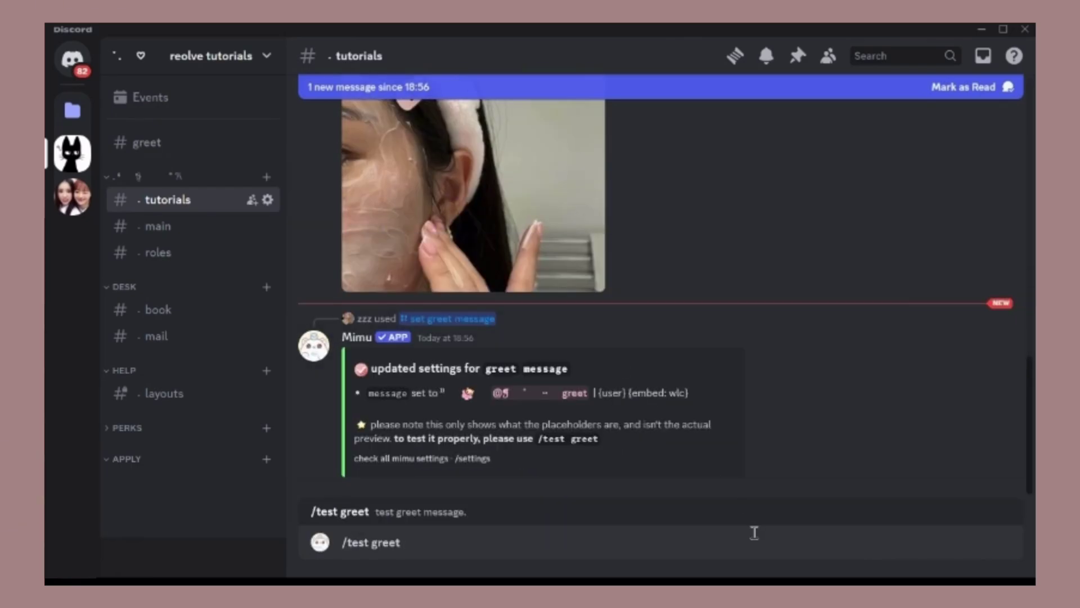
key("Return")
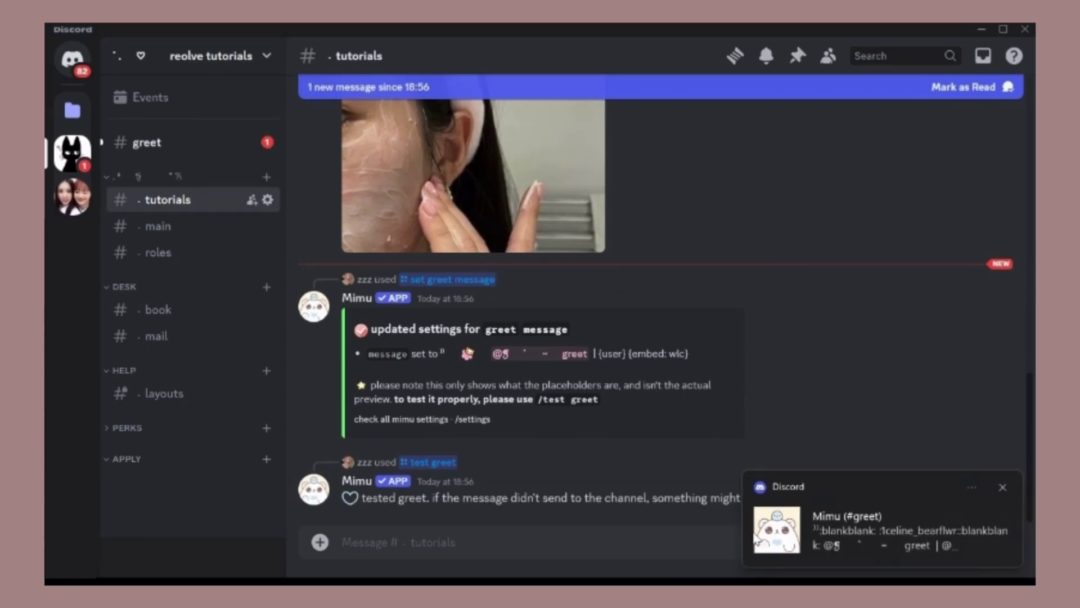
left_click(1008, 488)
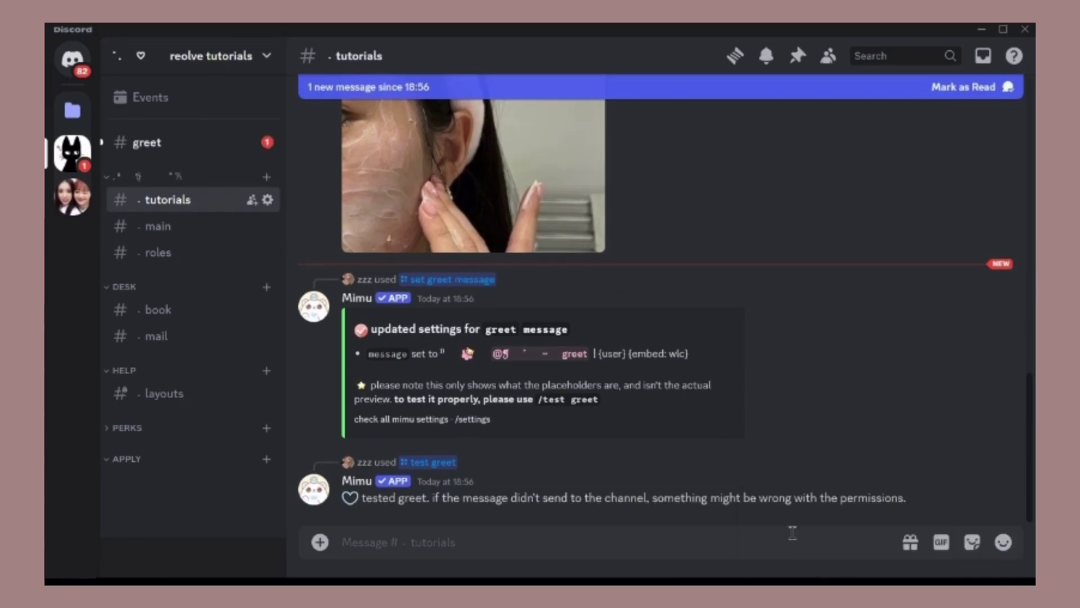
left_click(195, 151)
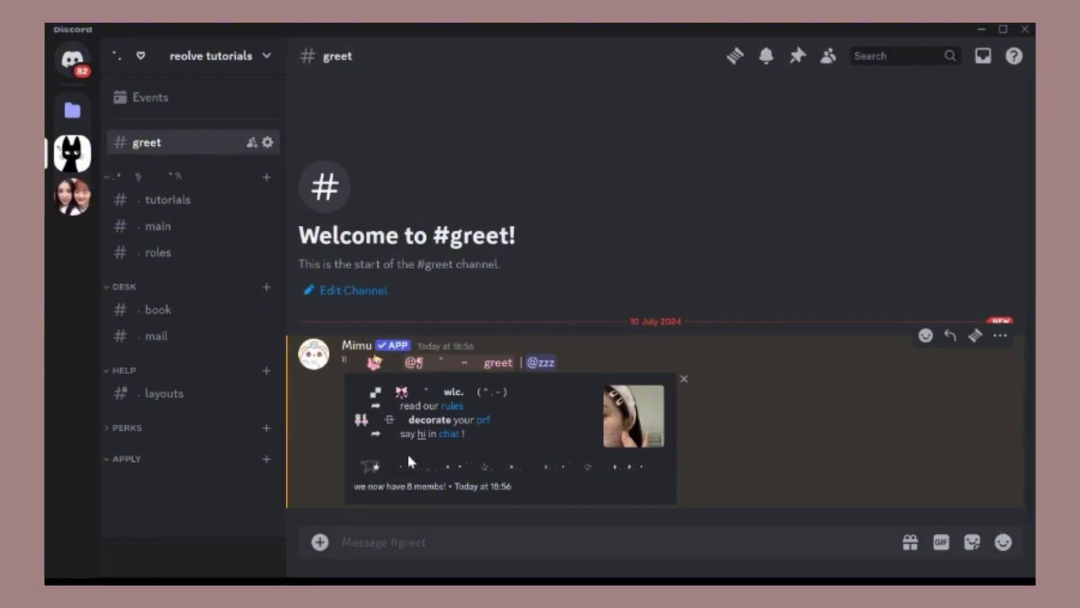